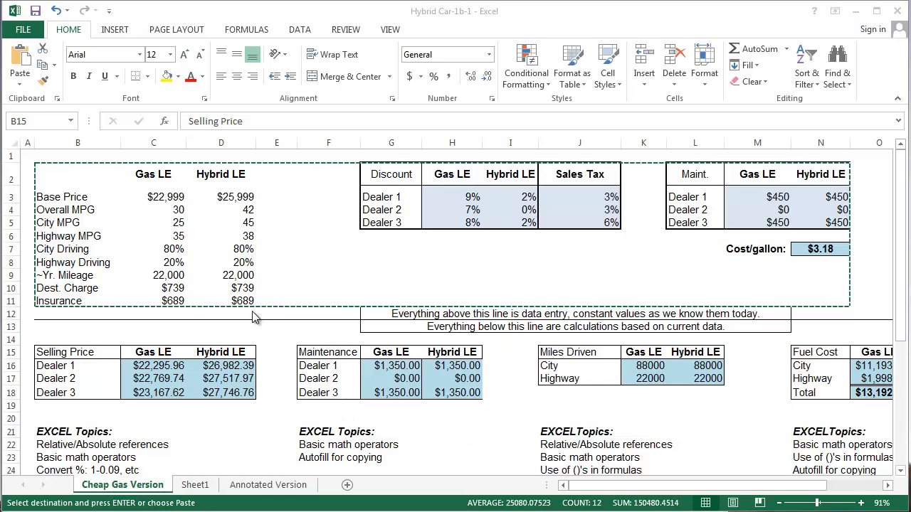
- Copy the data-entry block B2:N11 from the Cheap Gas Version sheet to B2 on Sheet1 and autofit its column widths
left_click(65, 173)
left_click_drag(65, 173, 815, 297)
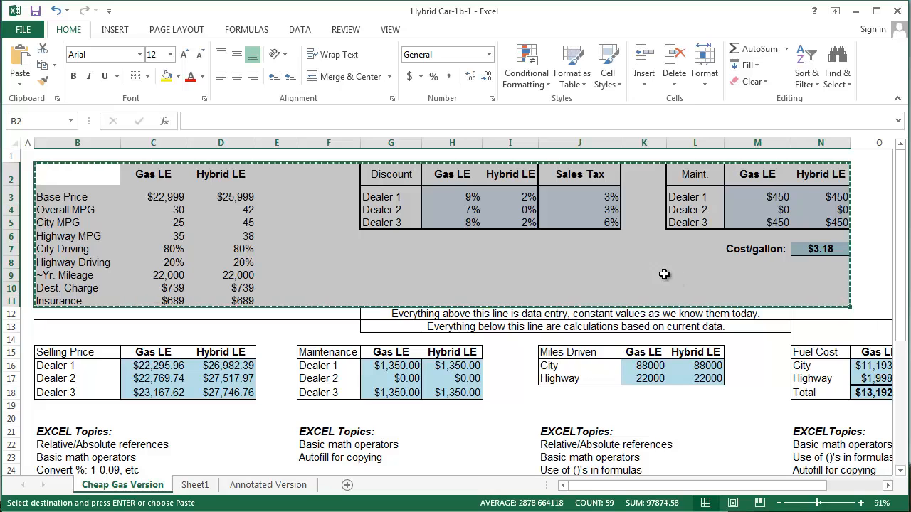
right_click(347, 225)
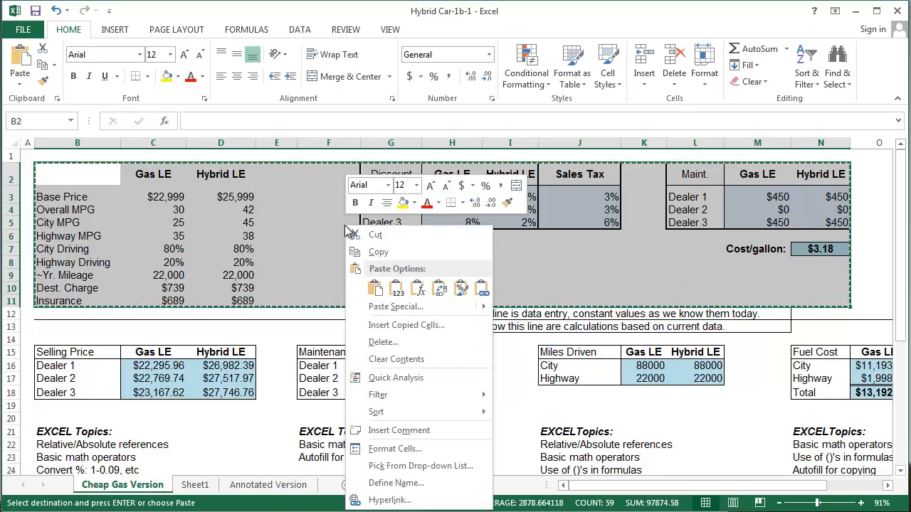
left_click(378, 253)
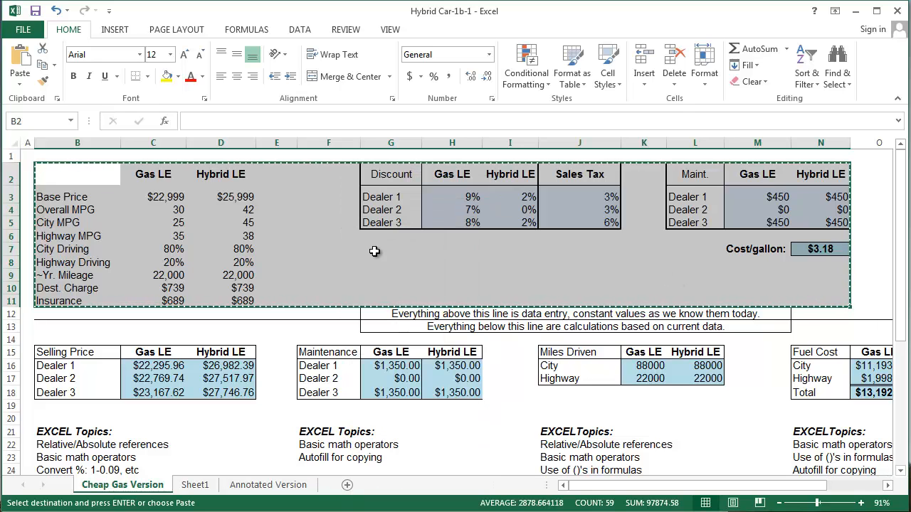
left_click(195, 485)
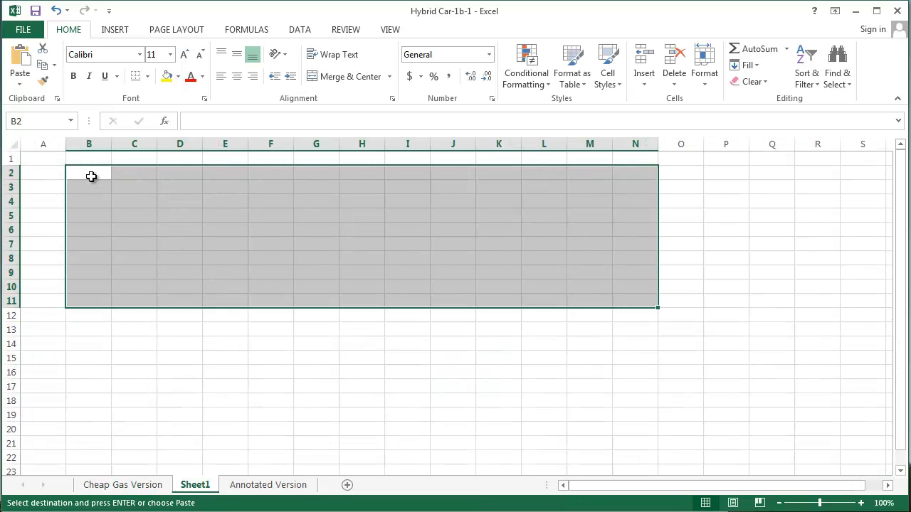
right_click(91, 174)
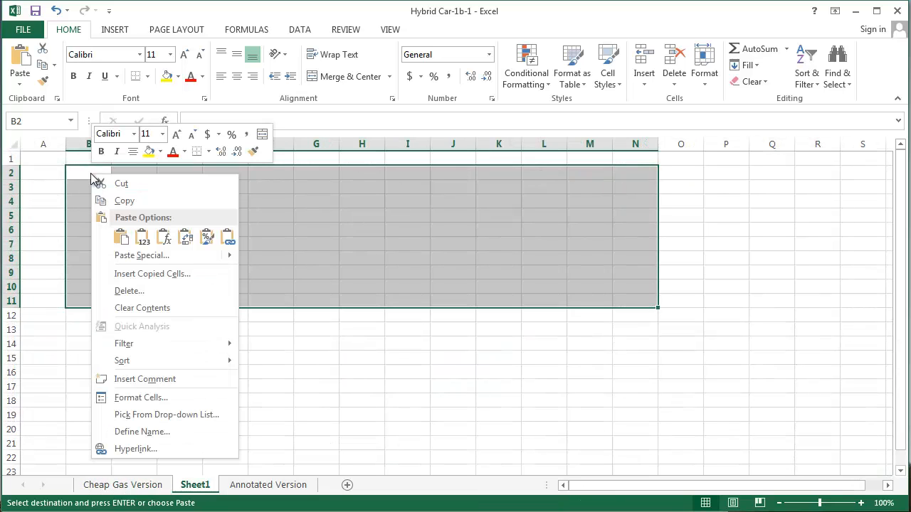
left_click(119, 235)
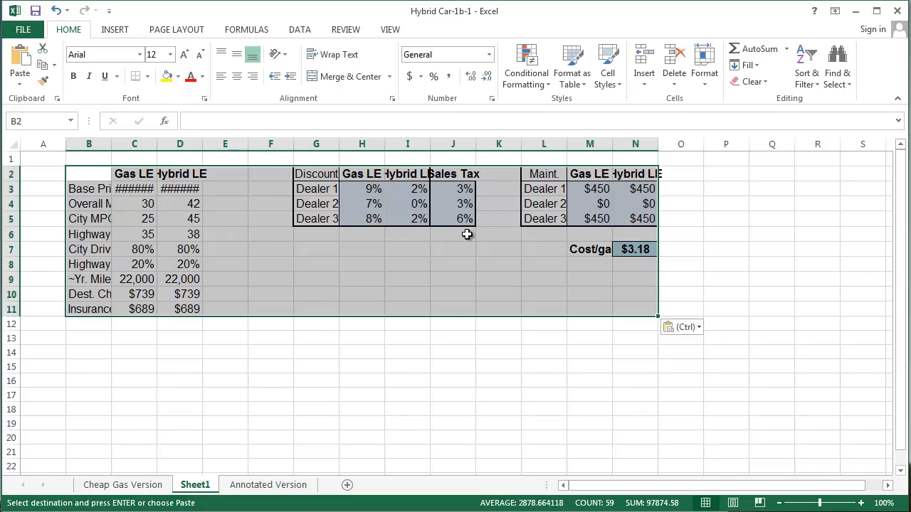
left_click(704, 83)
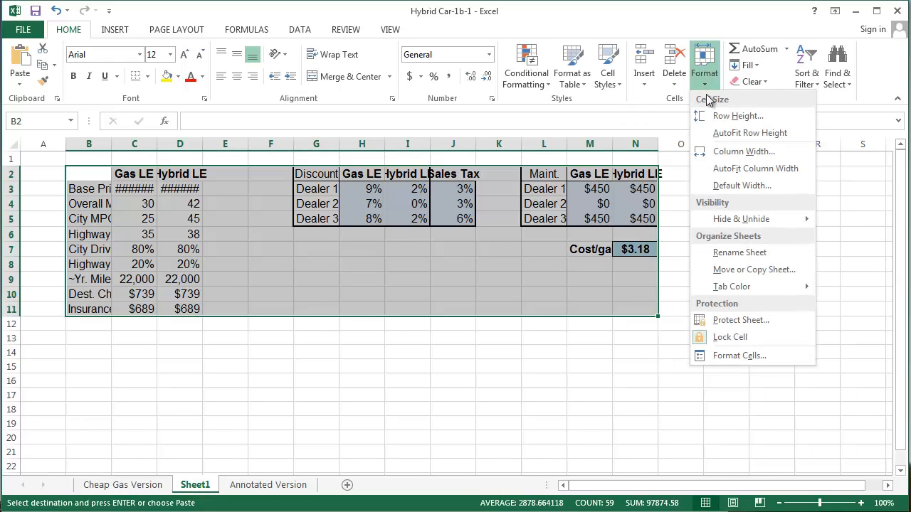
left_click(734, 170)
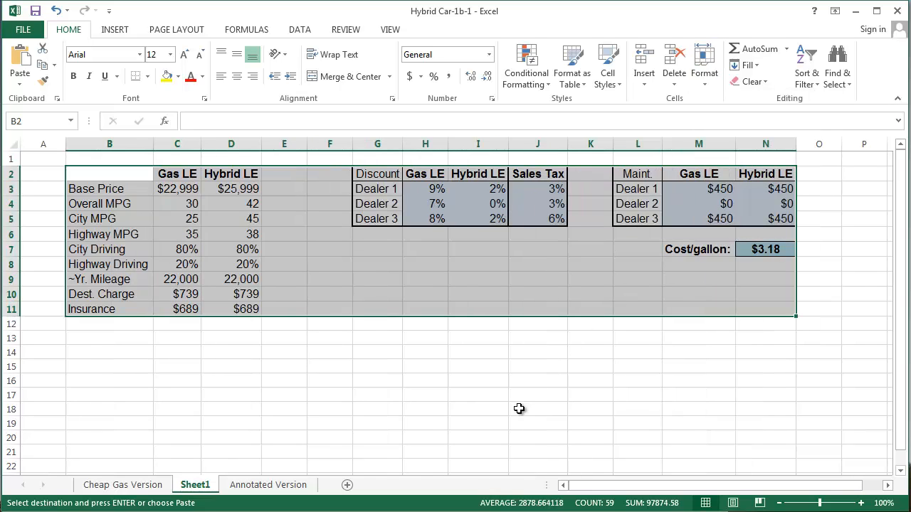
- Copy the Selling Price table B15:D18 from Cheap Gas Version to B15 on Sheet1 and autofit its column widths
left_click(153, 486)
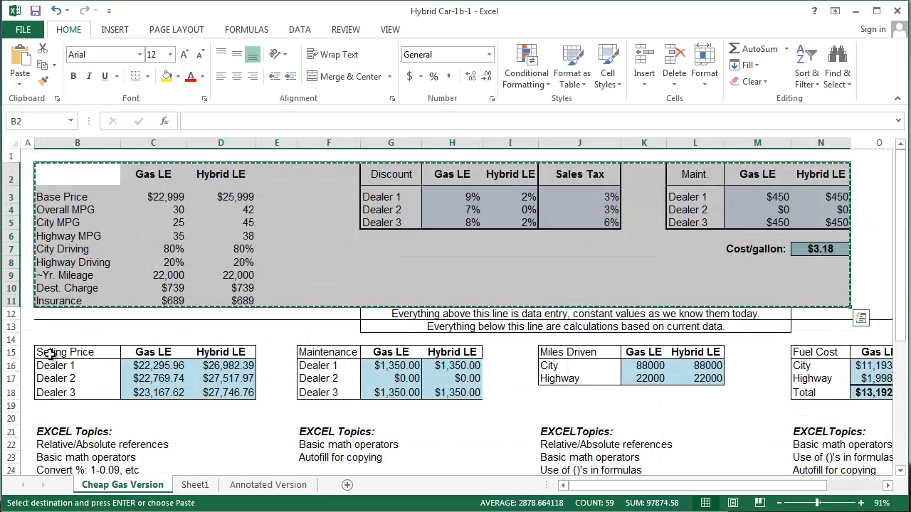
left_click_drag(51, 353, 220, 394)
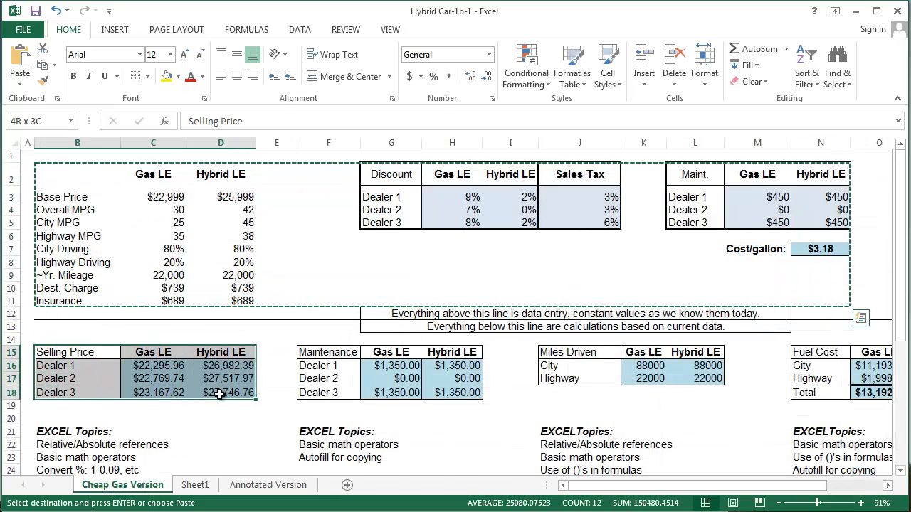
right_click(156, 371)
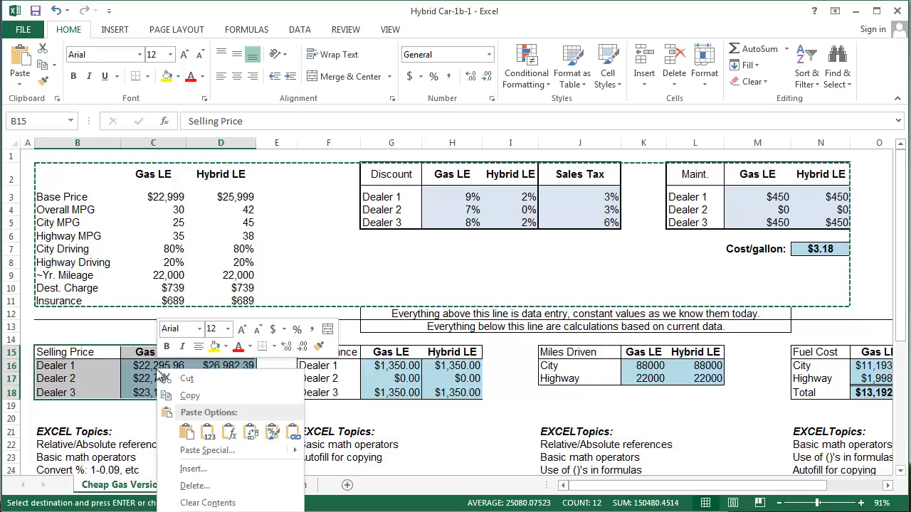
left_click(195, 396)
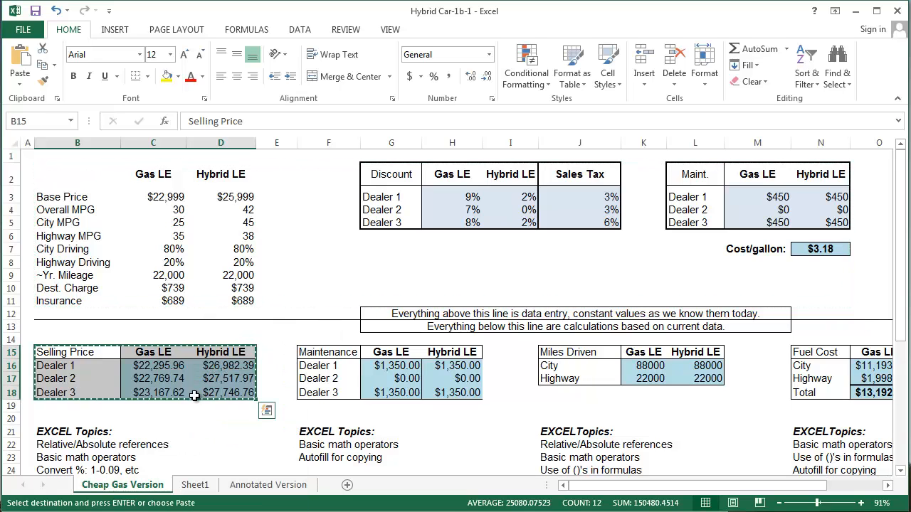
left_click(193, 487)
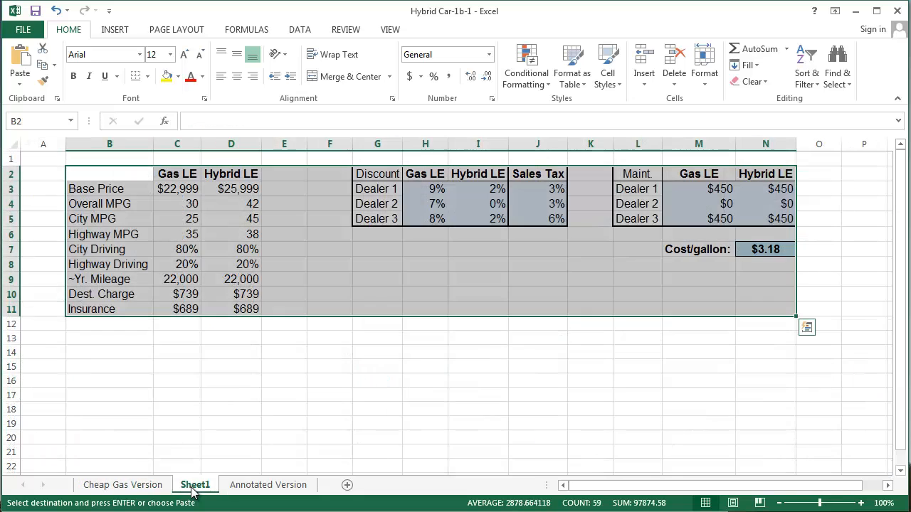
left_click(99, 367)
right_click(100, 366)
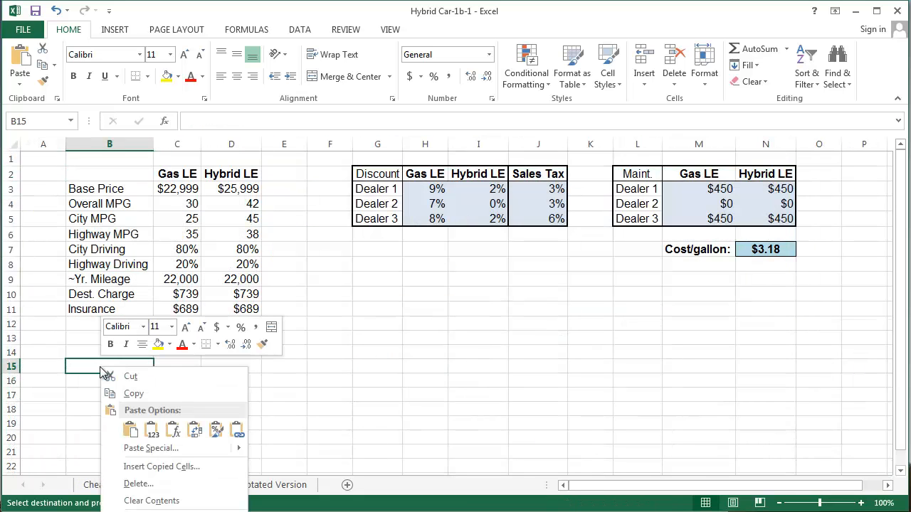
left_click(130, 430)
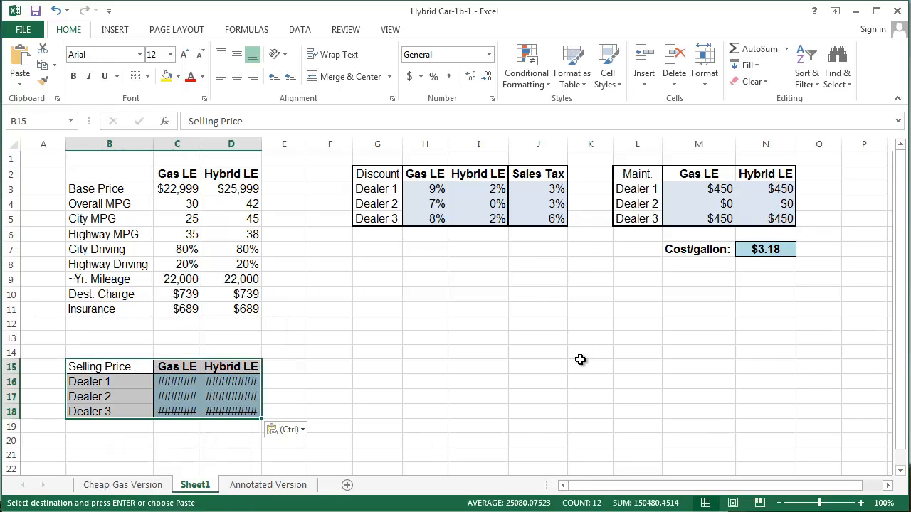
left_click(704, 87)
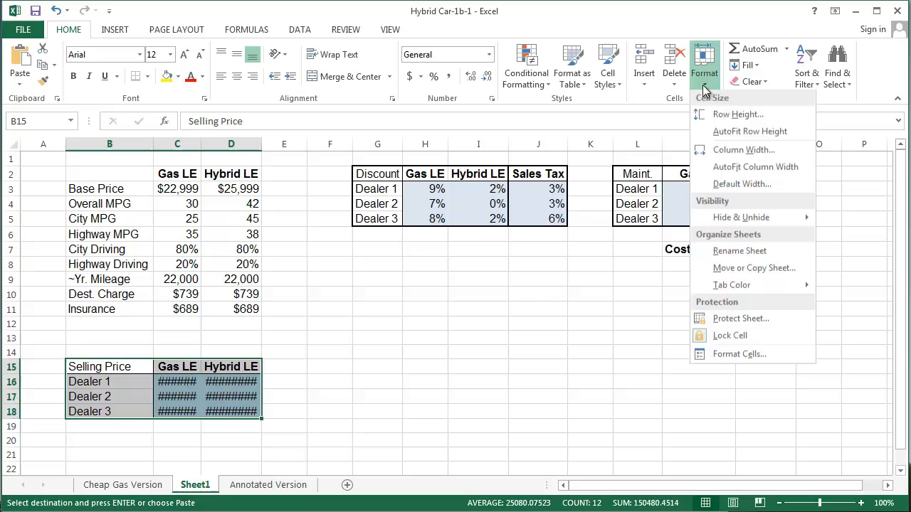
left_click(720, 167)
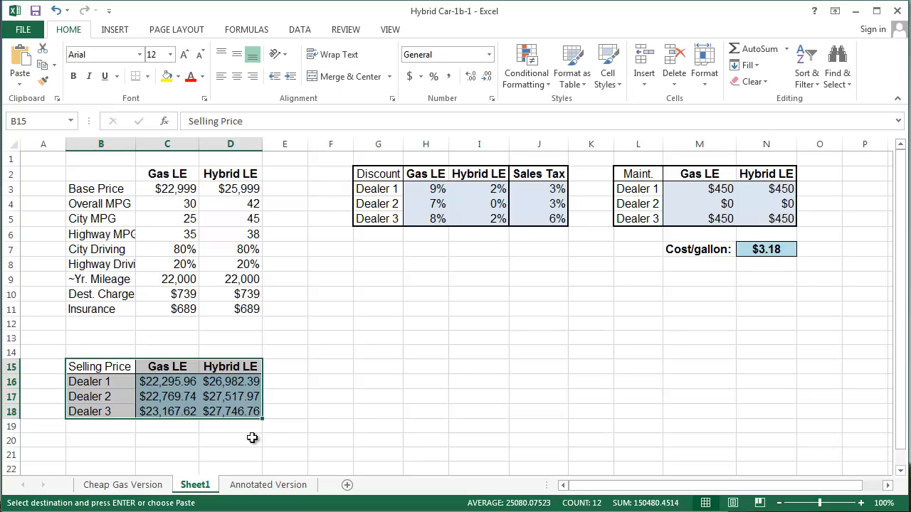
- Move the Selling Price table's Hybrid LE column to M15:M18 and its Gas LE heading up to C14
left_click(164, 382)
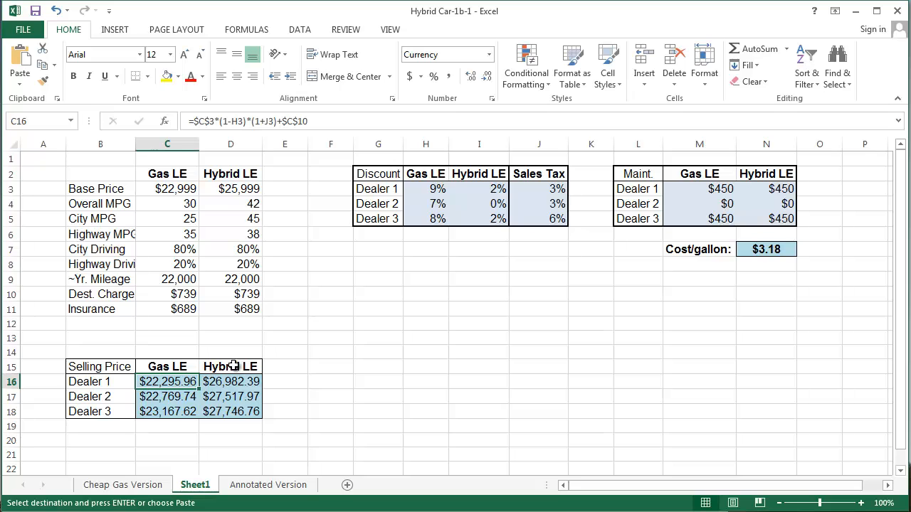
left_click_drag(233, 360, 690, 416)
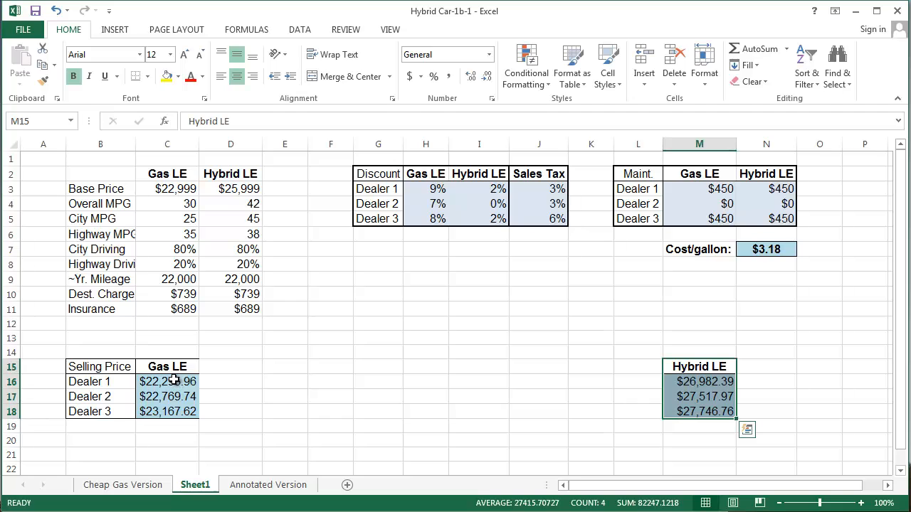
left_click(169, 367)
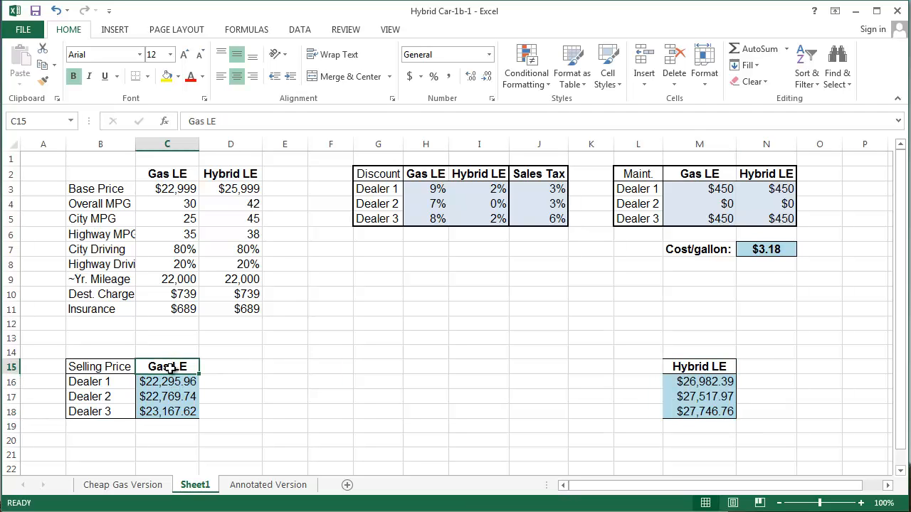
left_click_drag(167, 368, 169, 354)
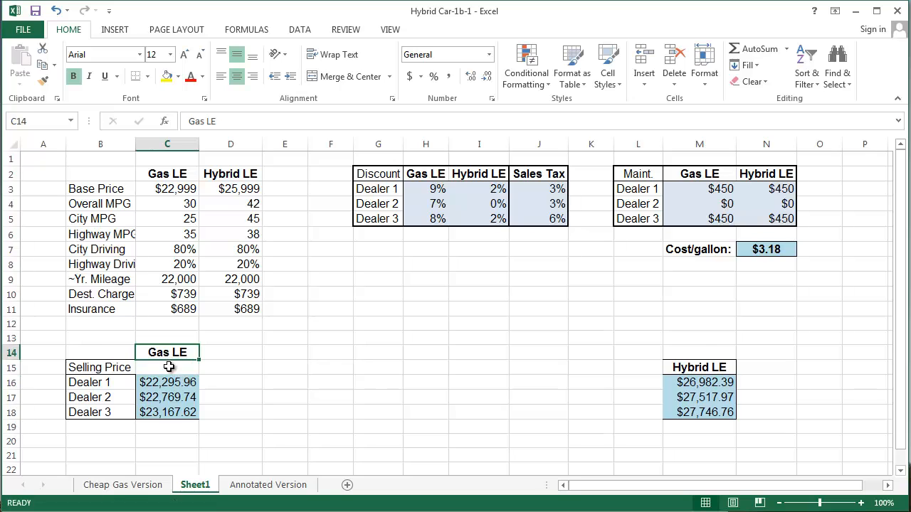
- Enter the headings Base Price, Discount, Sales Tax and Destination in cells C15 to F15
left_click(170, 369)
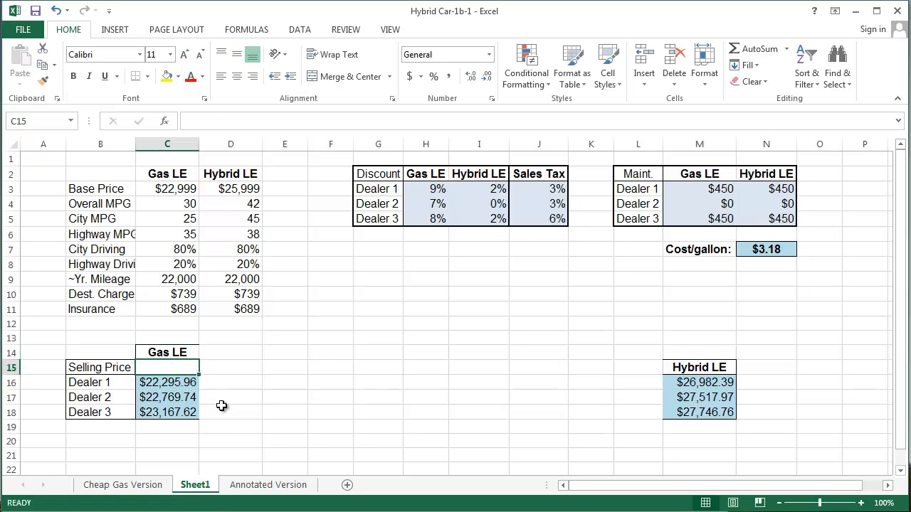
type("Base PO")
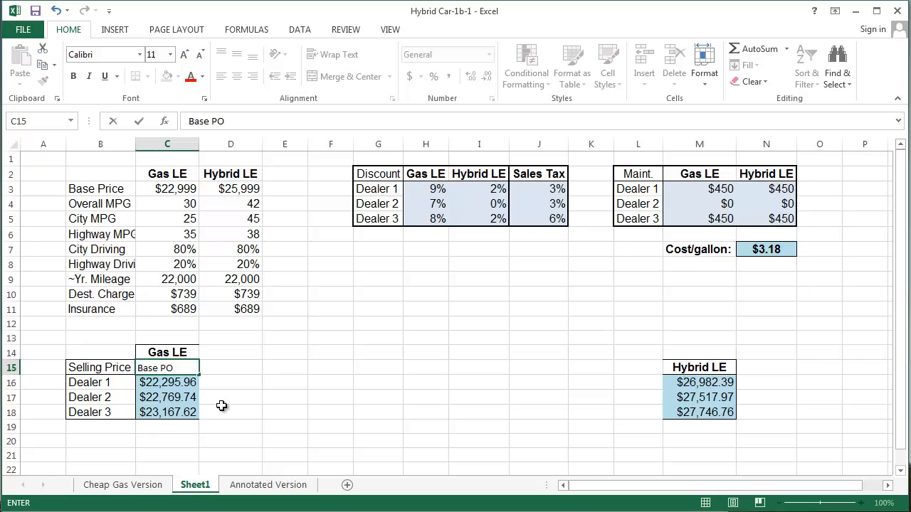
key("BackSpace")
type("rice")
key("Tab")
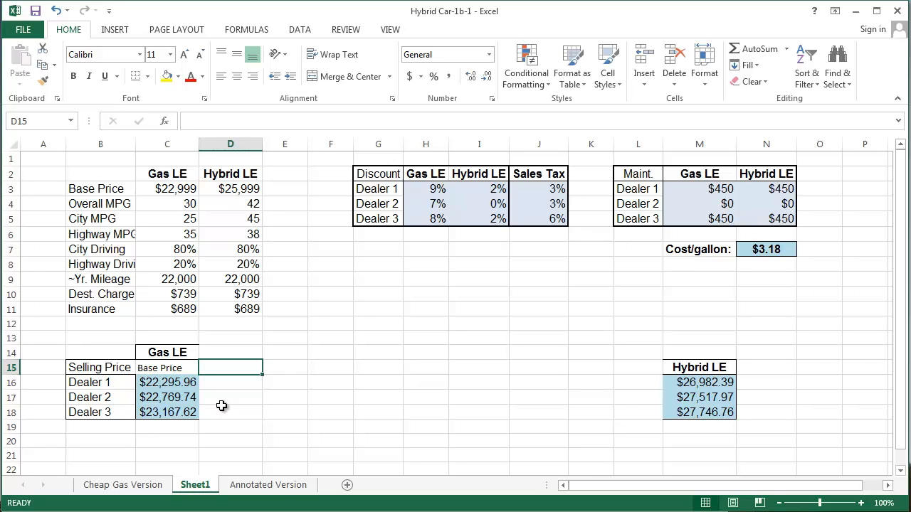
type("Discount")
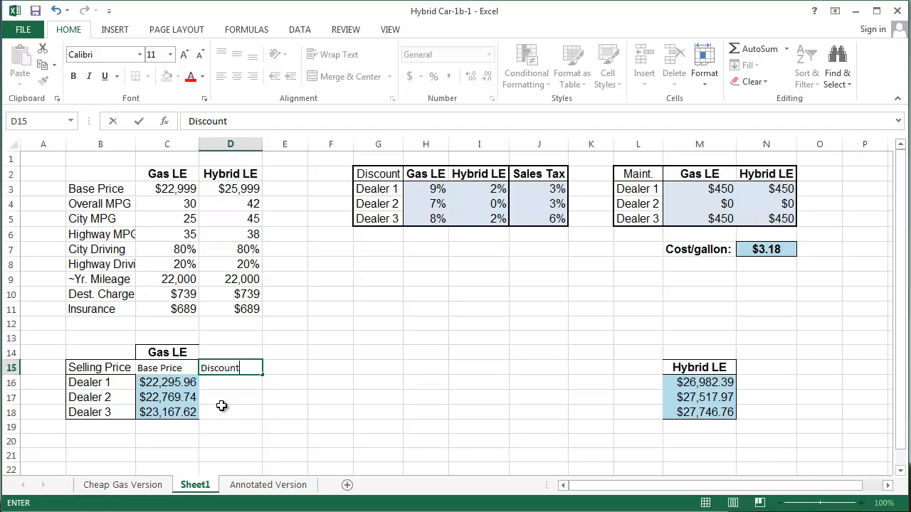
key("Tab")
type("S")
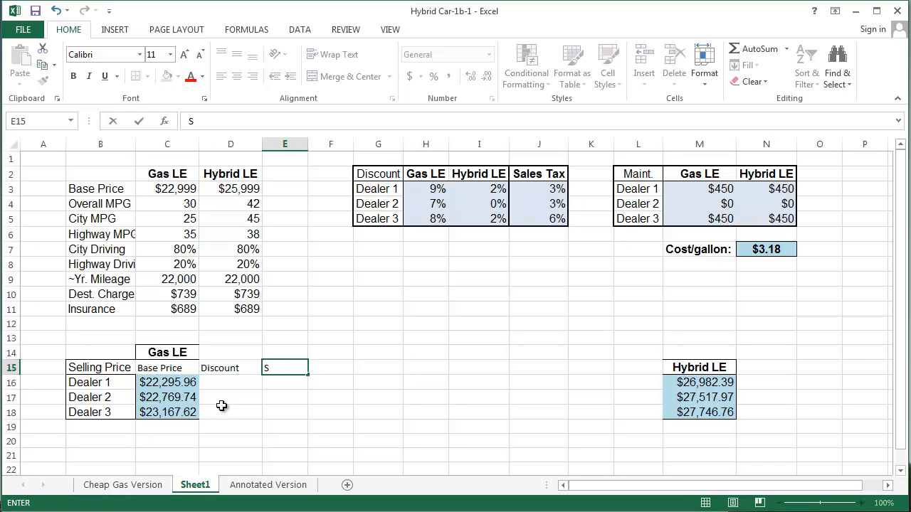
type("ales Tax")
key("Tab")
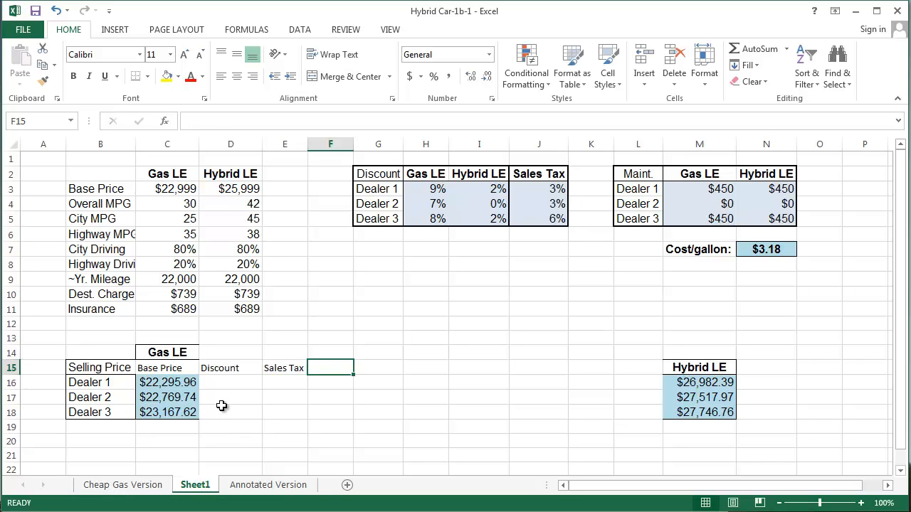
type("Destination")
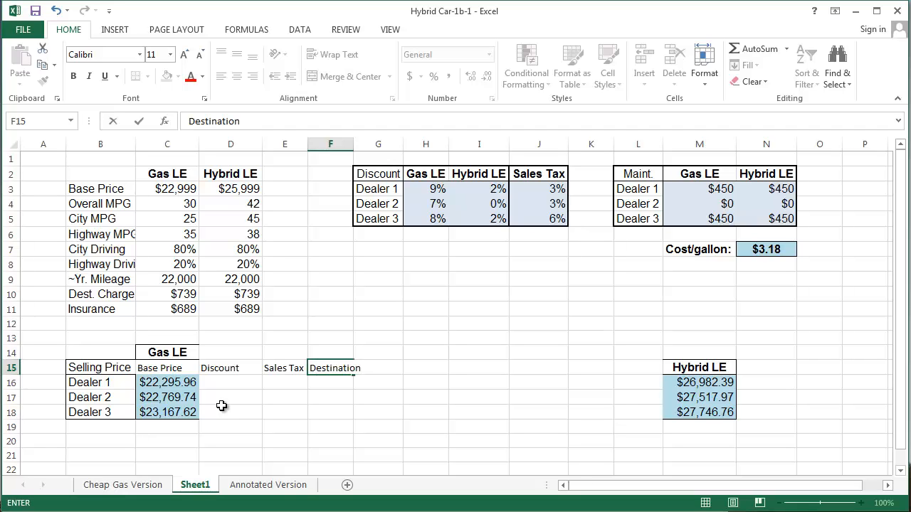
key("Return")
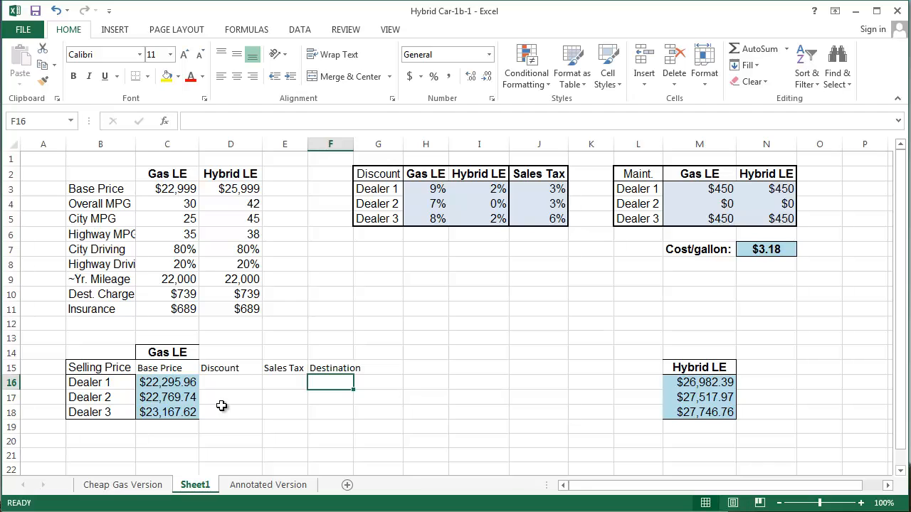
- Replace Dealer 1's Base Price formula in C16 with an absolute reference to the Gas LE base price, =$C$3
left_click(178, 383)
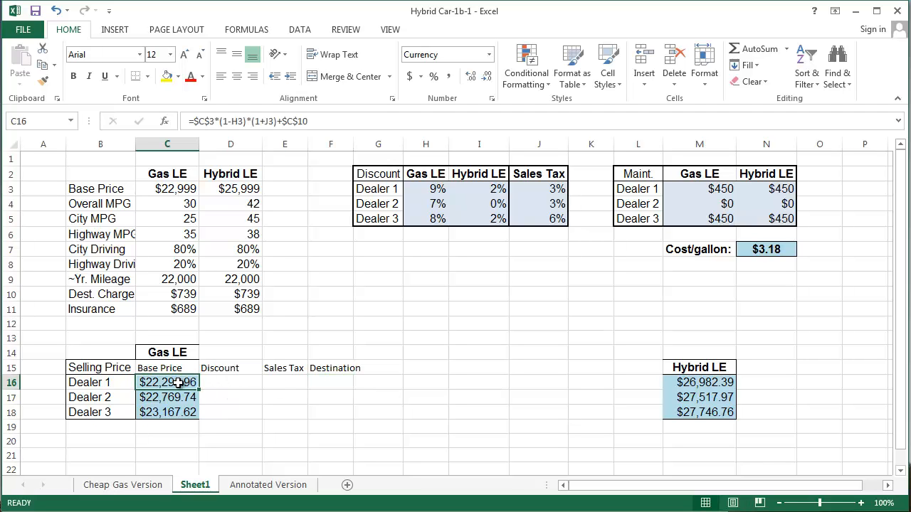
type("=")
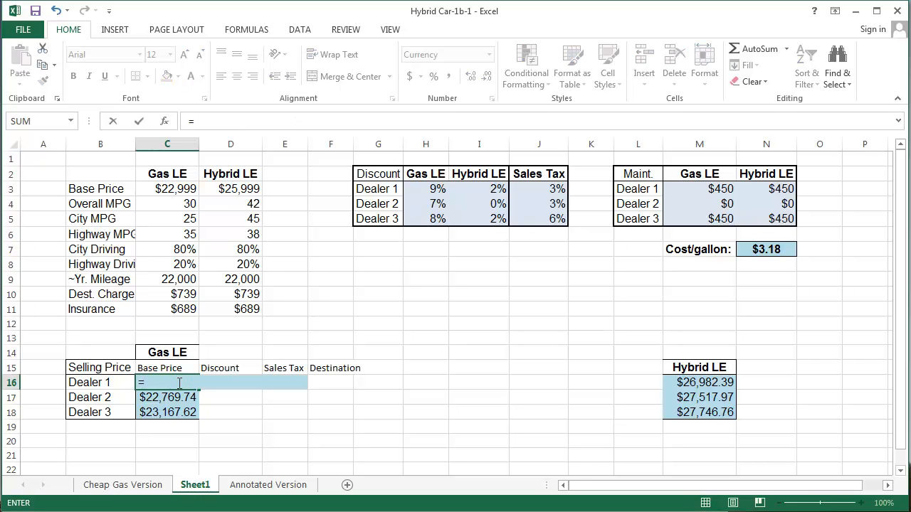
left_click(174, 187)
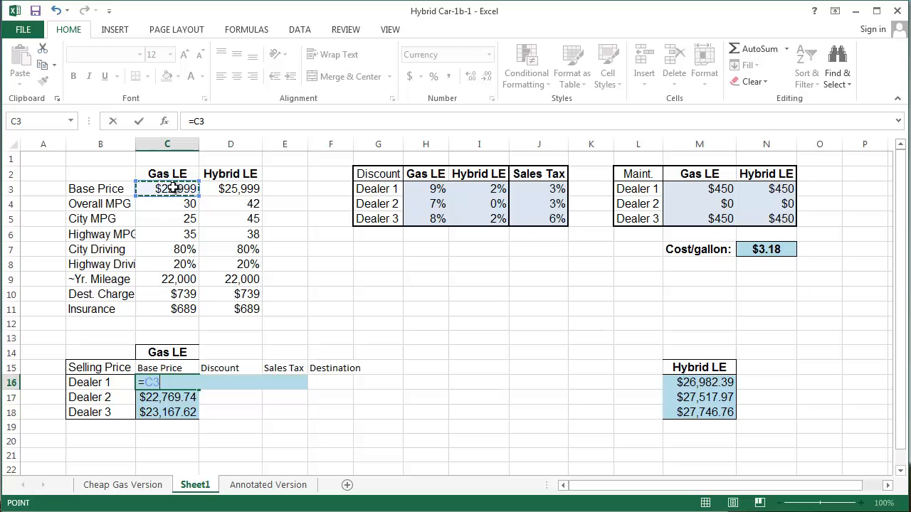
key("F4")
key("Return")
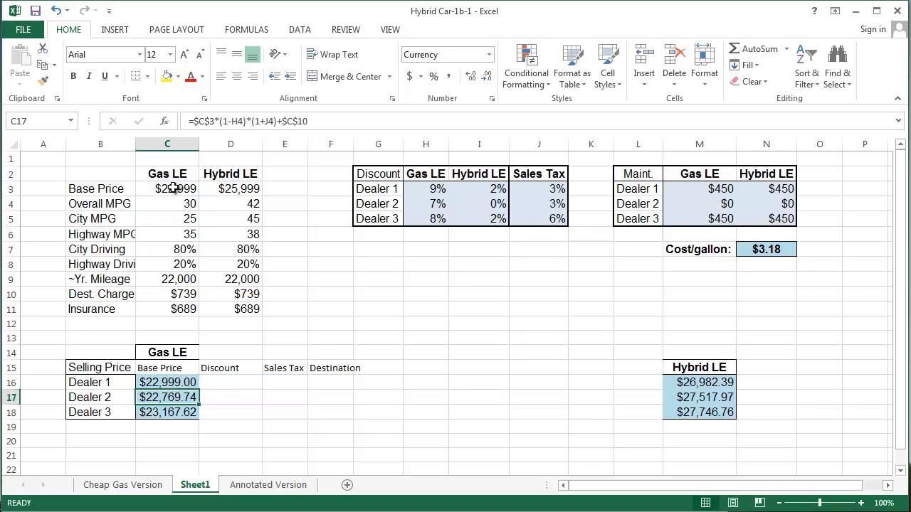
left_click(160, 383)
- Enter Dealer 1's Gas LE discount formula =C16*H3 in D16
left_click(230, 383)
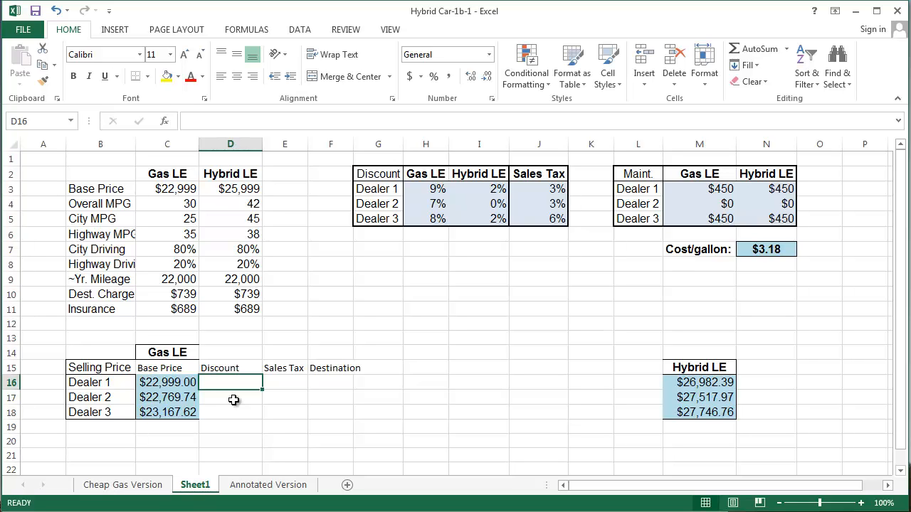
type("=")
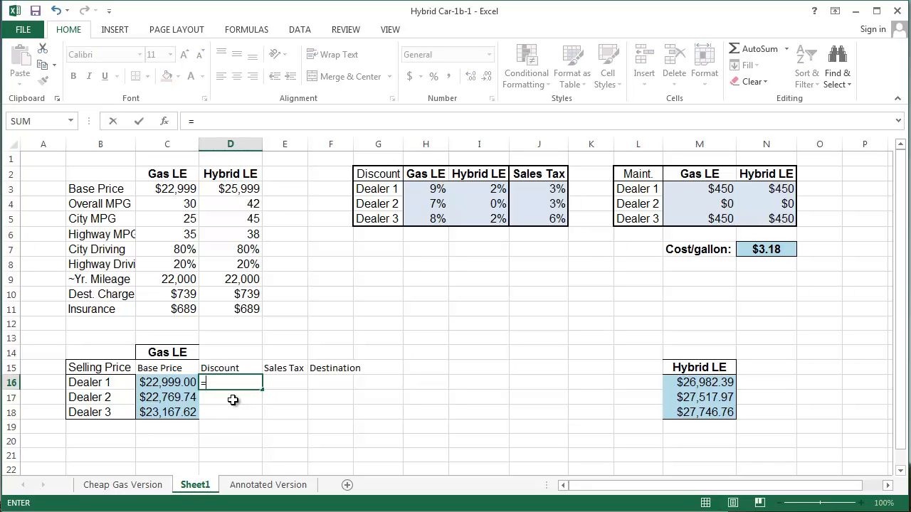
left_click(167, 385)
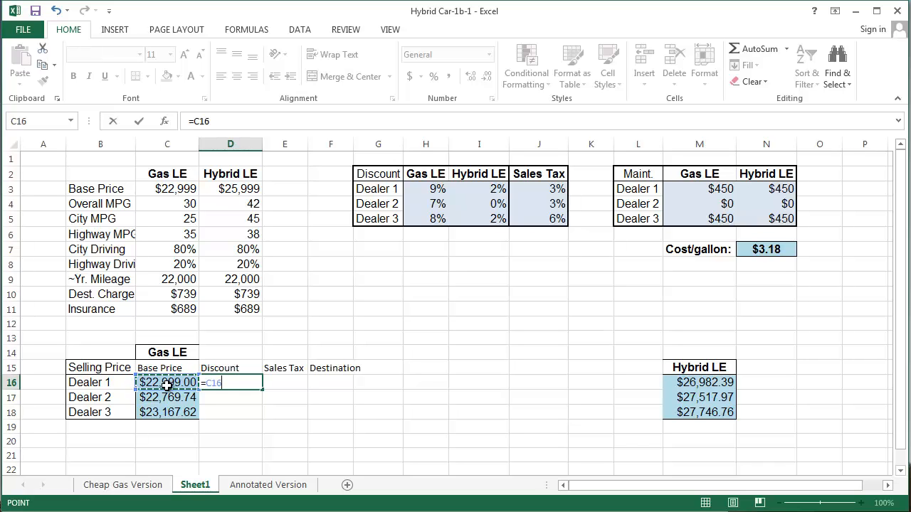
type("*")
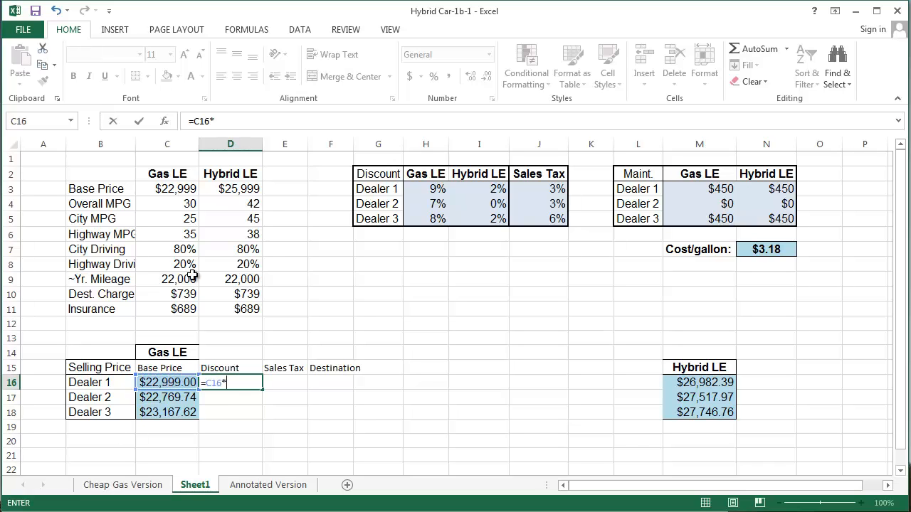
left_click(431, 190)
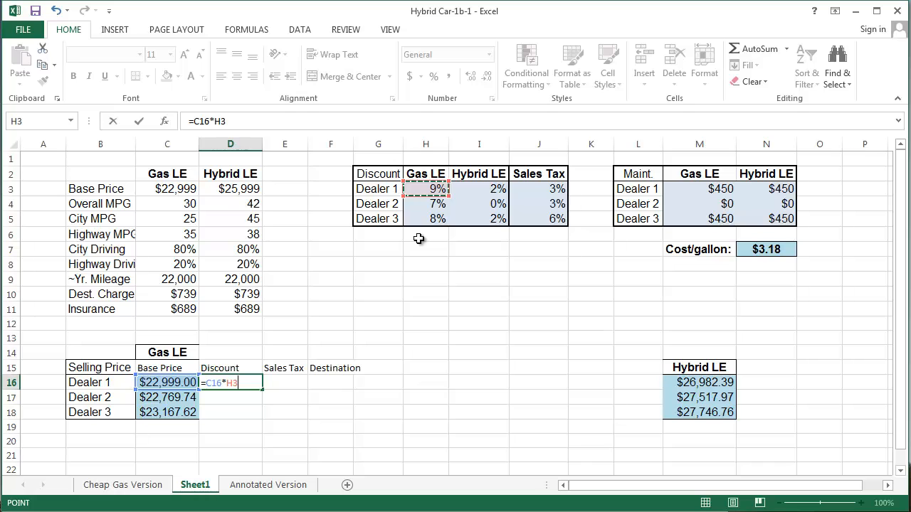
key("Return")
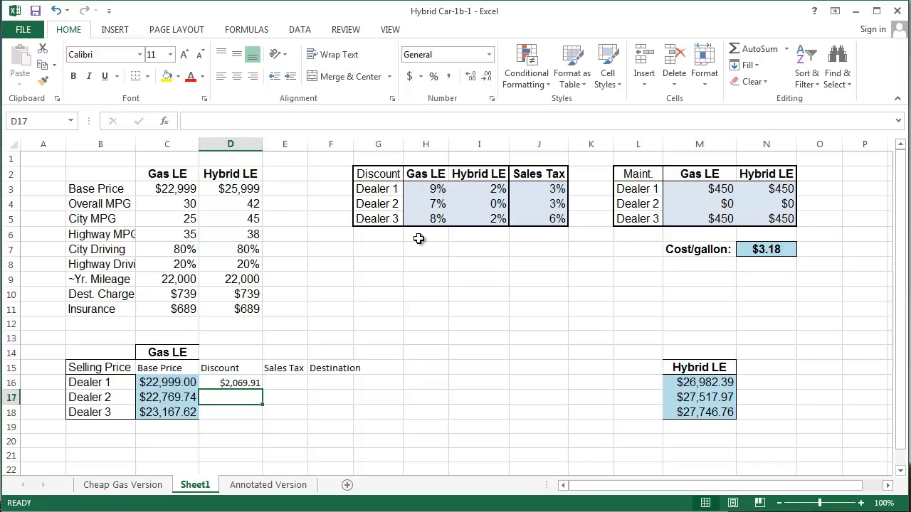
- Enter Dealer 1's sales tax formula =(C16-D16)*J3 in E16, applying the tax rate to the discounted price
left_click(287, 380)
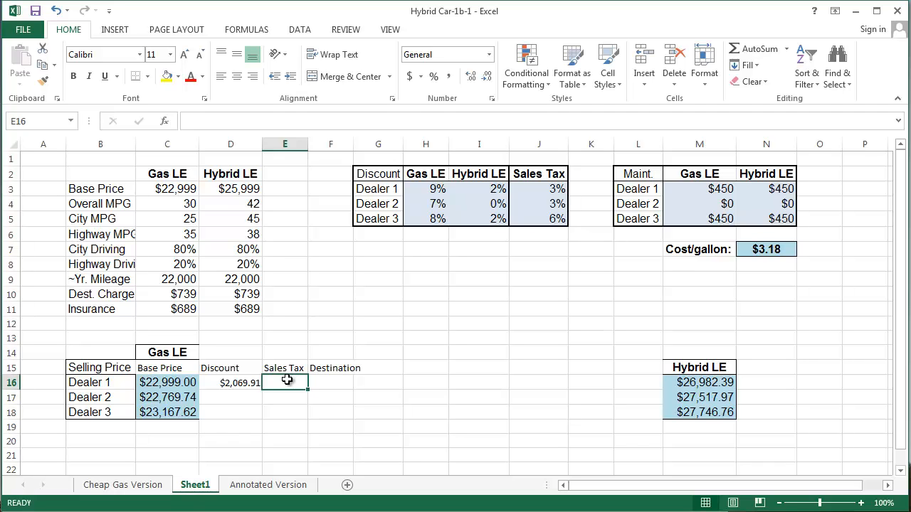
type("-")
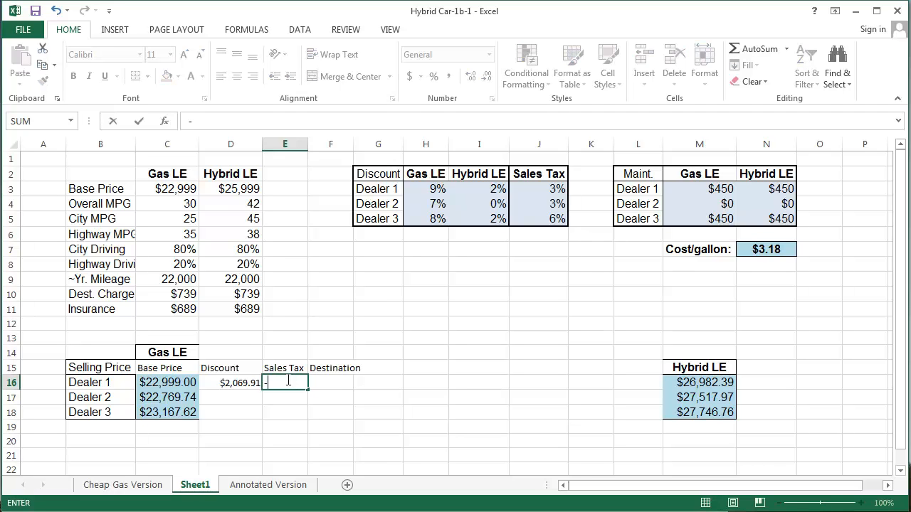
key("BackSpace")
type("=(")
key("Left")
key("Left")
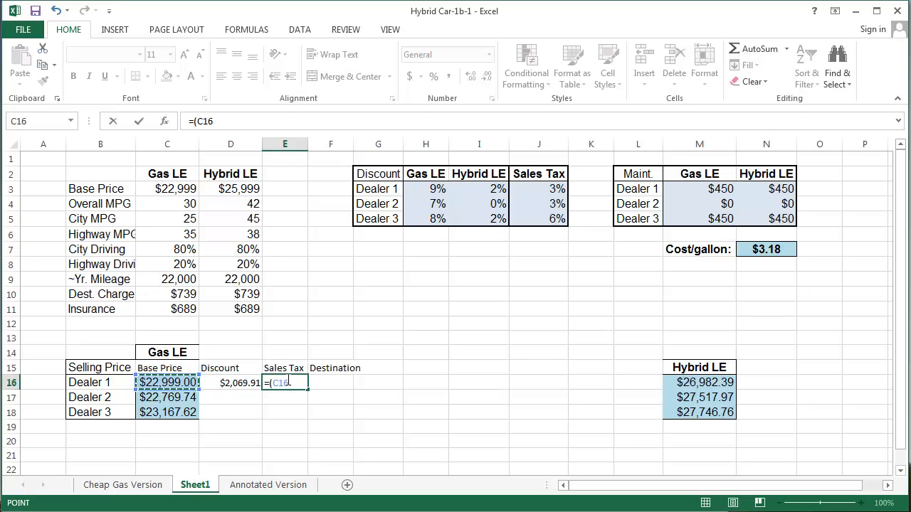
type("-")
key("Left")
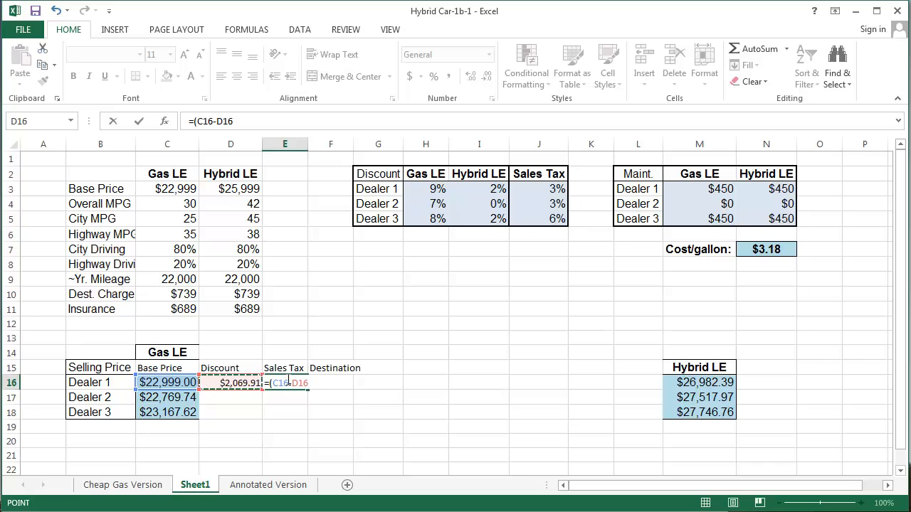
type(")*")
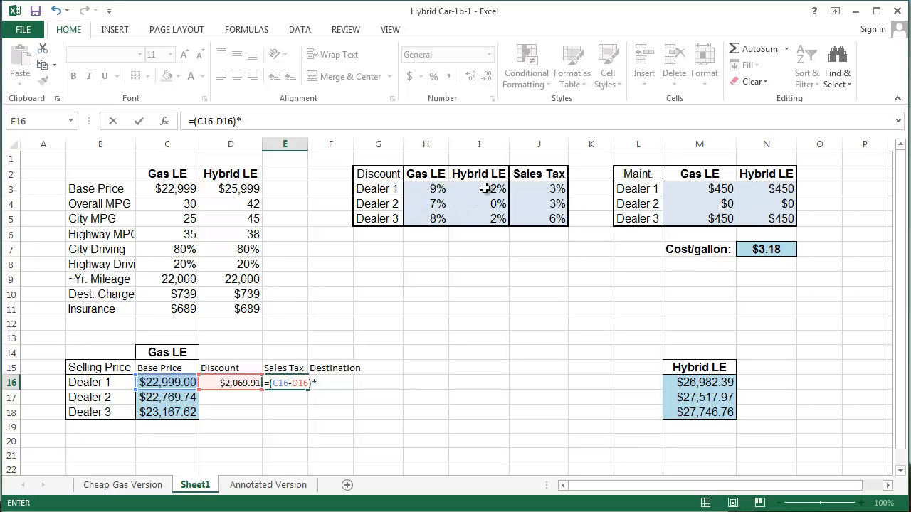
left_click(555, 190)
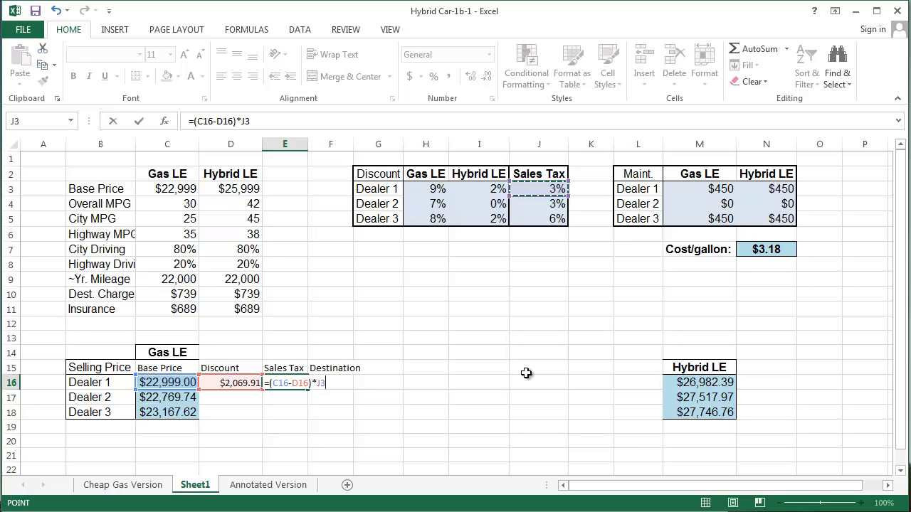
key("Return")
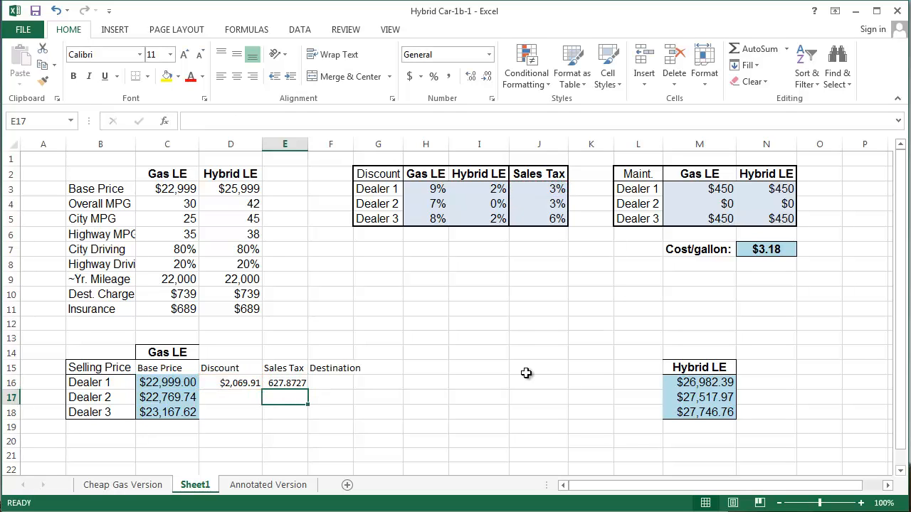
- Set Dealer 1's Destination cell F16 to an absolute reference to the Gas LE destination charge, =$C$10
left_click(331, 383)
type("=")
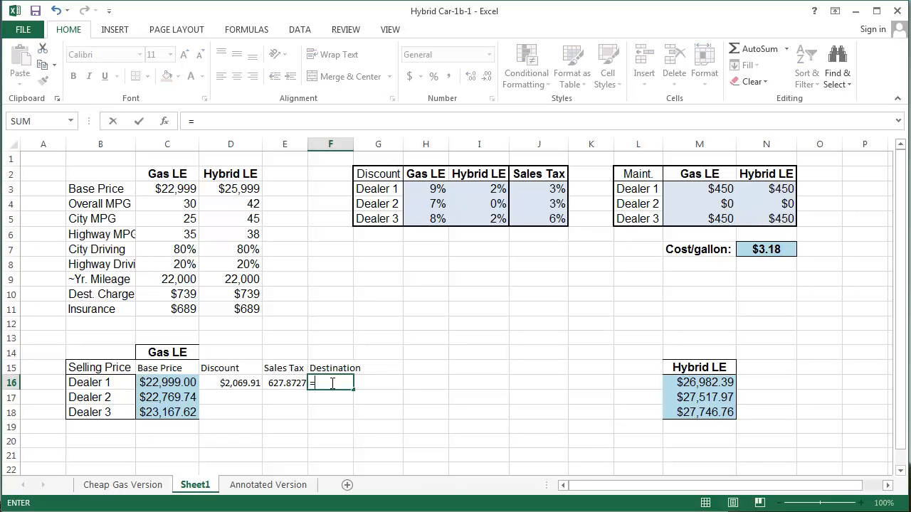
left_click(193, 294)
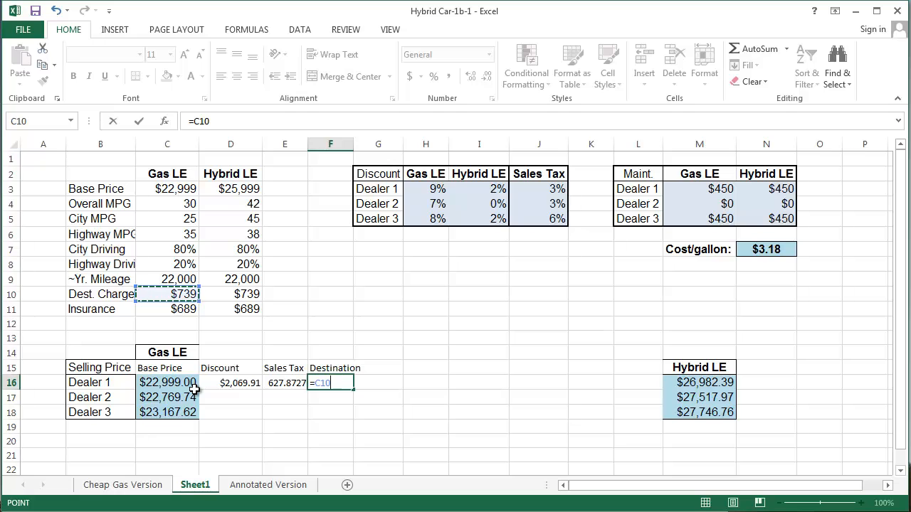
key("F4")
key("Return")
- Add the column heading Total in G15
left_click(367, 366)
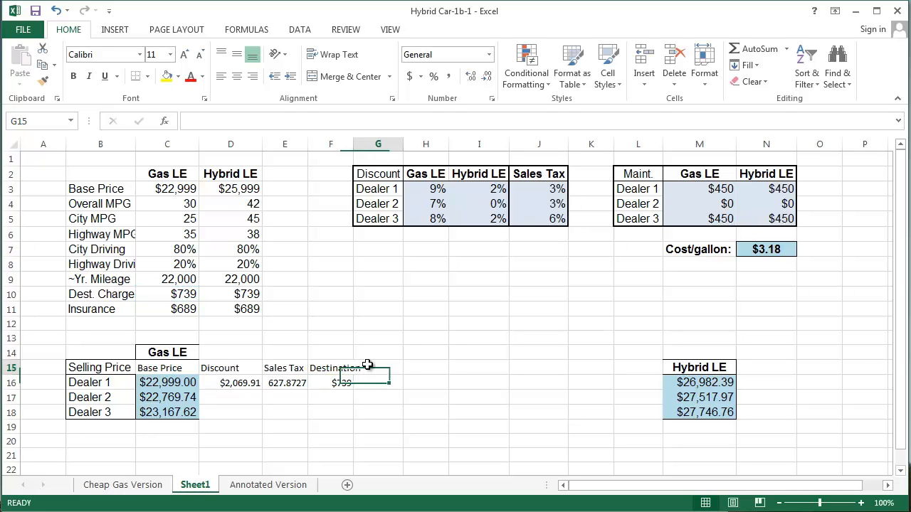
type("Tot")
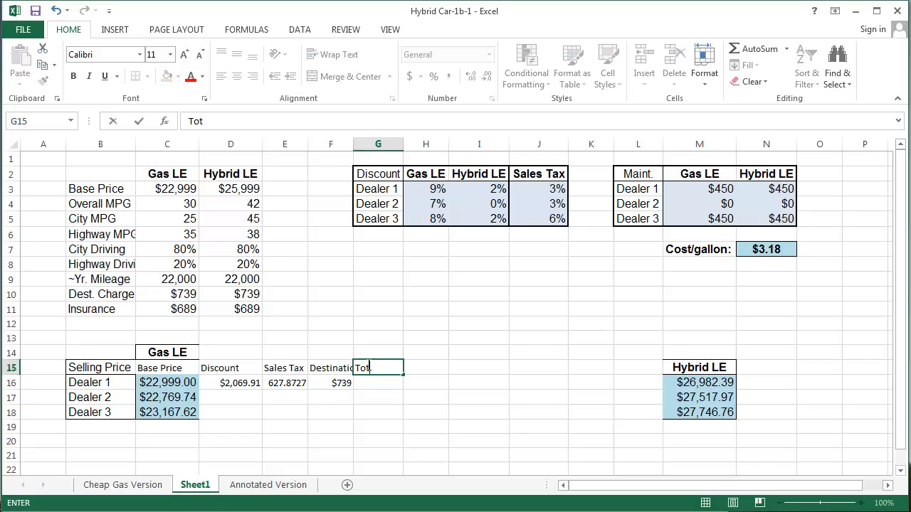
type("al")
key("Return")
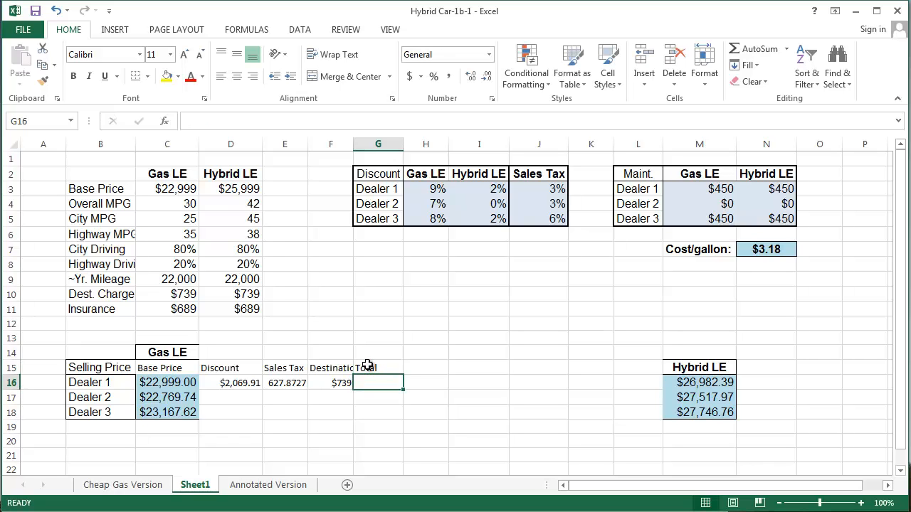
- Enter Dealer 1's total formula =C16-D16+E16+F16 in G16
type("=")
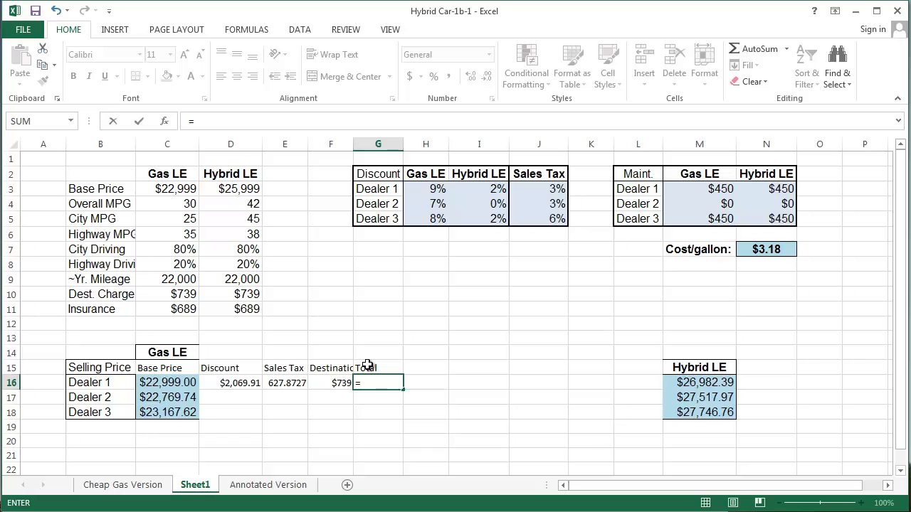
key("Left")
key("Left")
key("Left")
key("Left")
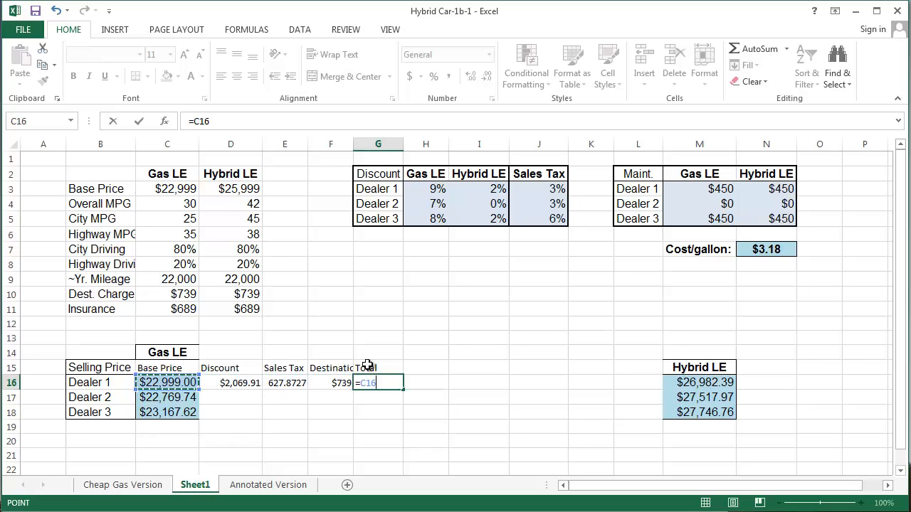
type("-")
key("Left")
key("Left")
key("Left")
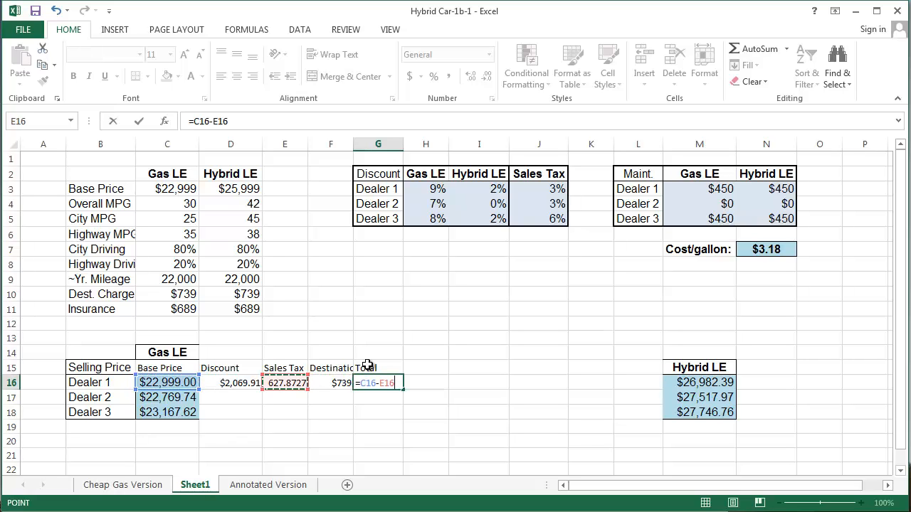
type("+")
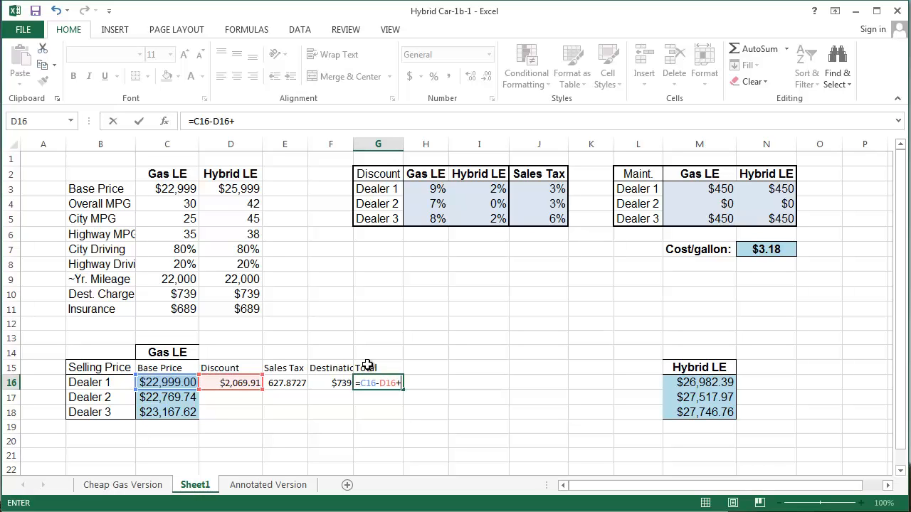
key("Left")
key("Left")
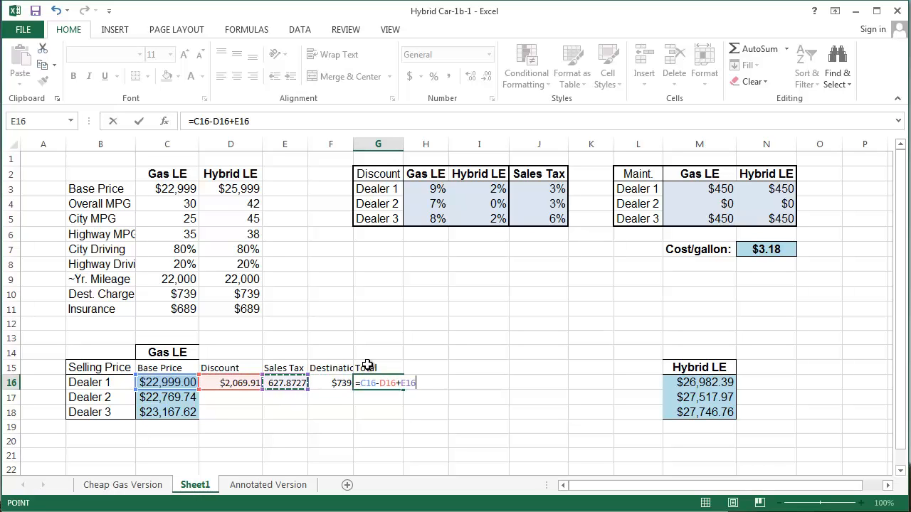
type("+")
key("Left")
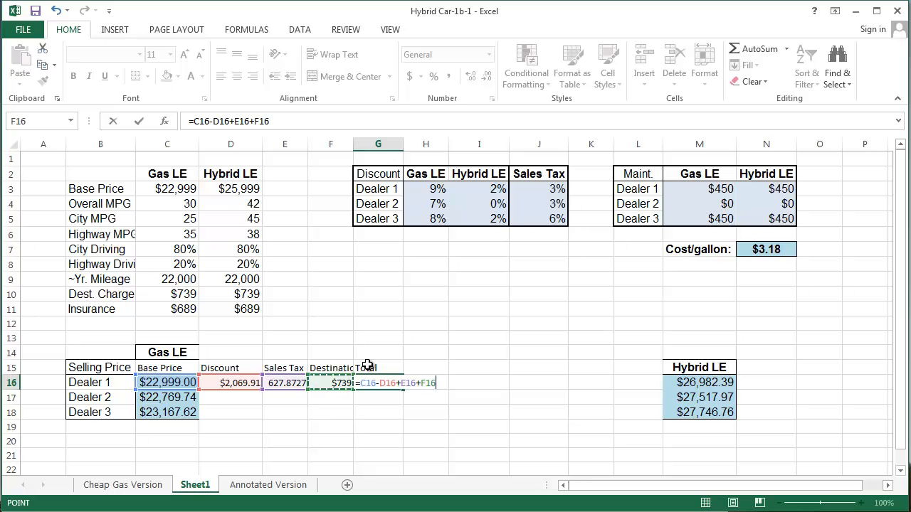
key("Return")
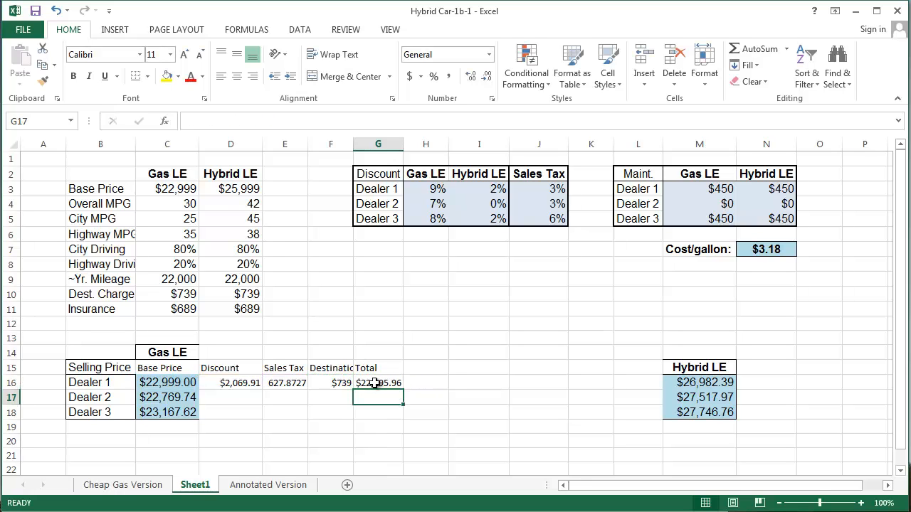
- Fill Dealer 1's Gas LE formulas in C16:G16 down to row 18 for Dealers 2 and 3
left_click(396, 383)
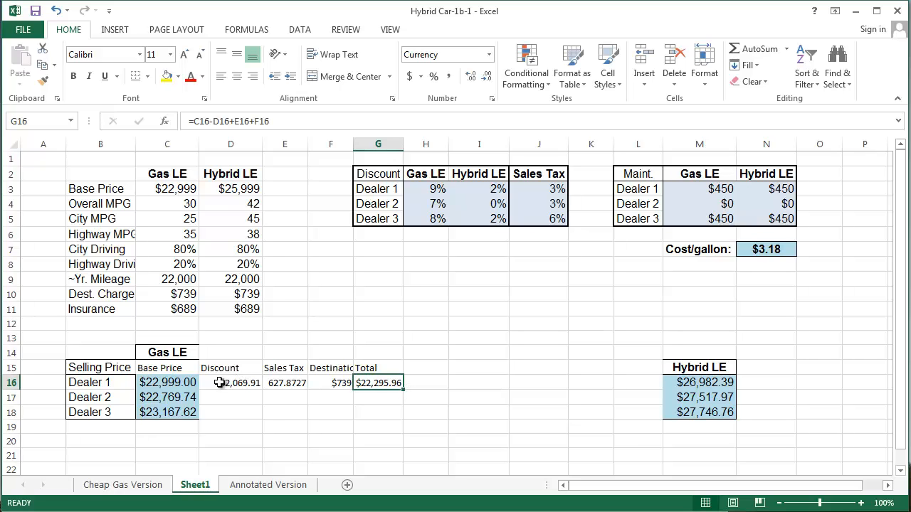
left_click_drag(179, 380, 402, 427)
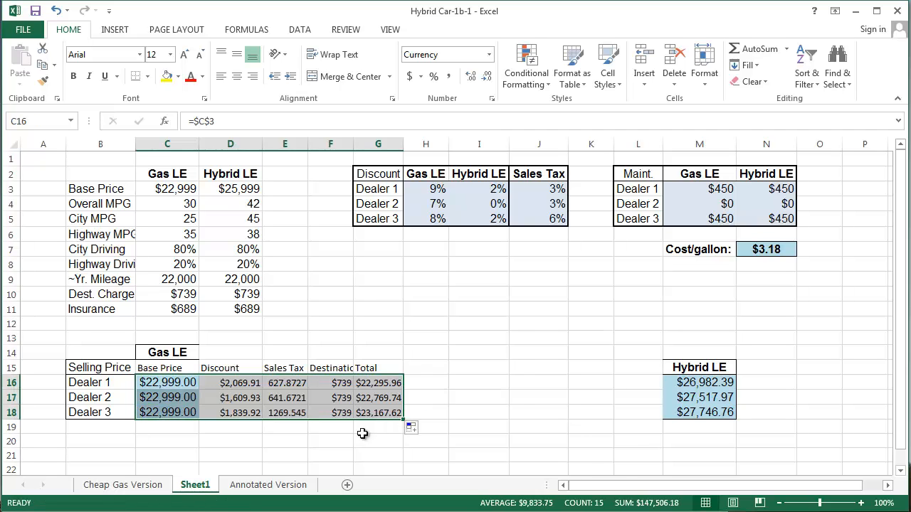
left_click(371, 413)
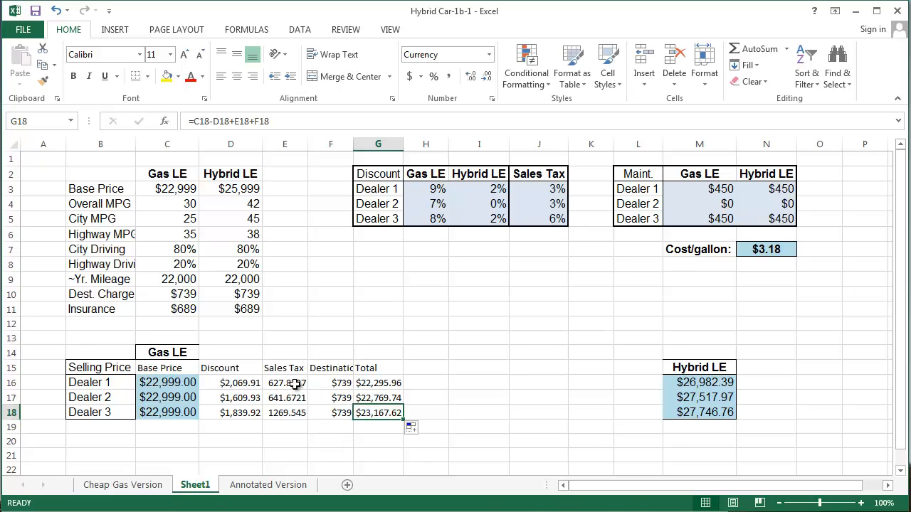
- Format the Sales Tax values in E16:E18 with the Accounting number format
left_click_drag(295, 384, 291, 413)
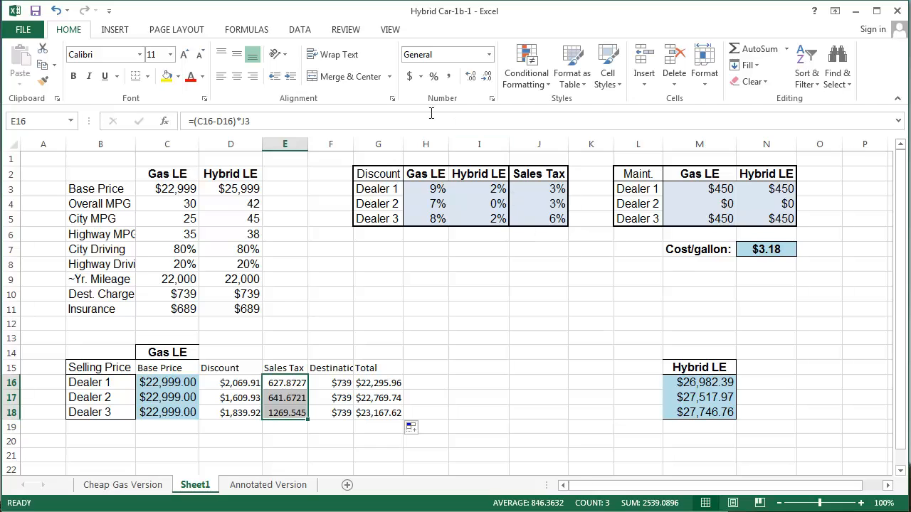
left_click(410, 76)
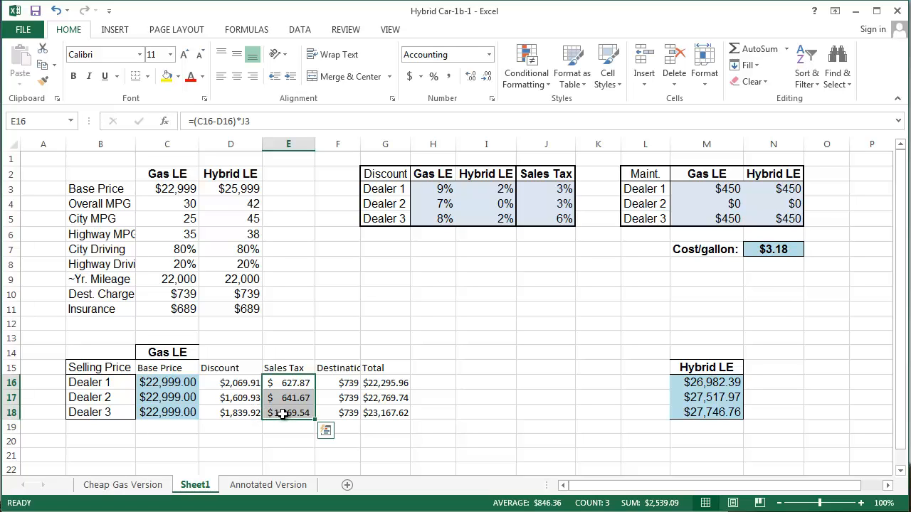
- Try to fill the Gas LE heading from C14 across to G14, and undo the fill
left_click(174, 351)
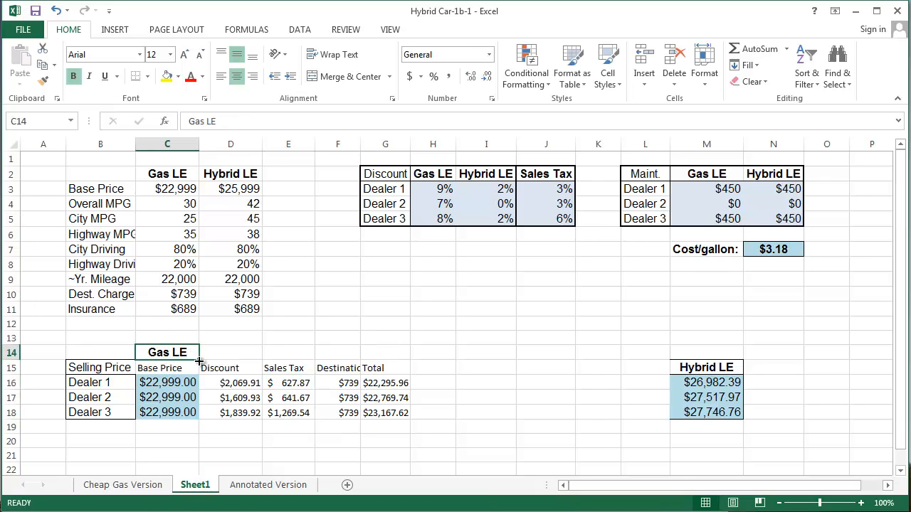
left_click_drag(200, 361, 200, 361)
left_click_drag(280, 362, 398, 361)
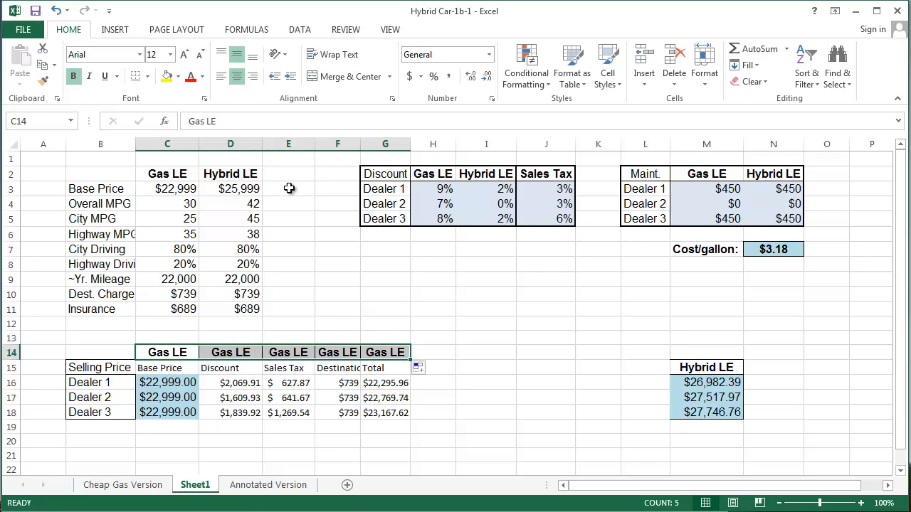
left_click(56, 11)
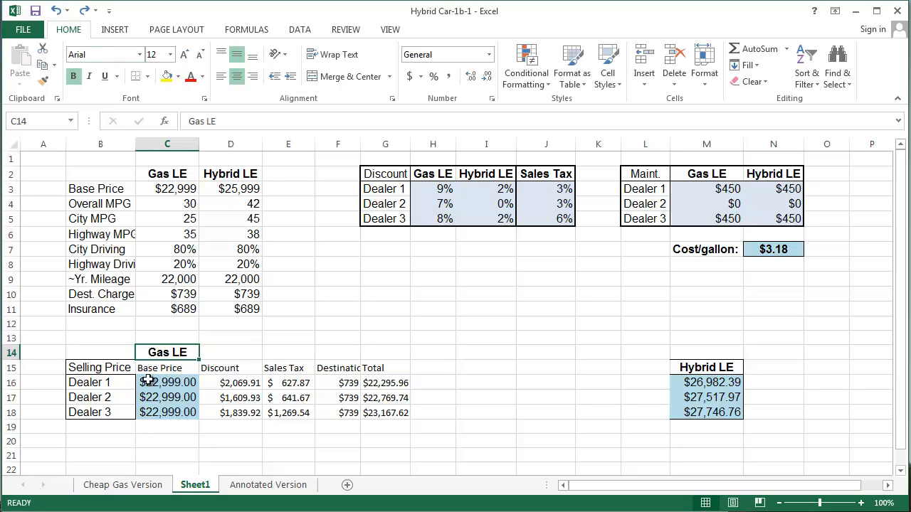
- Merge and center the Gas LE heading across C14:G14
left_click_drag(162, 353, 391, 355)
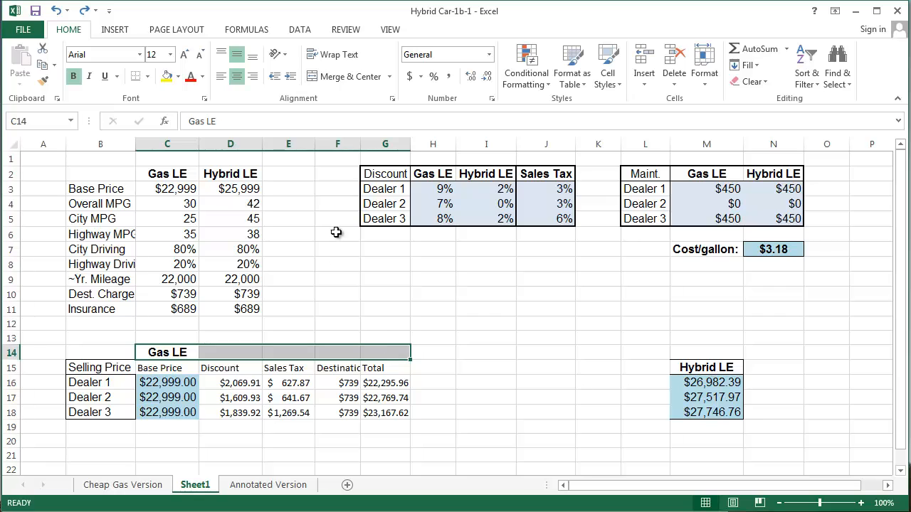
left_click(333, 76)
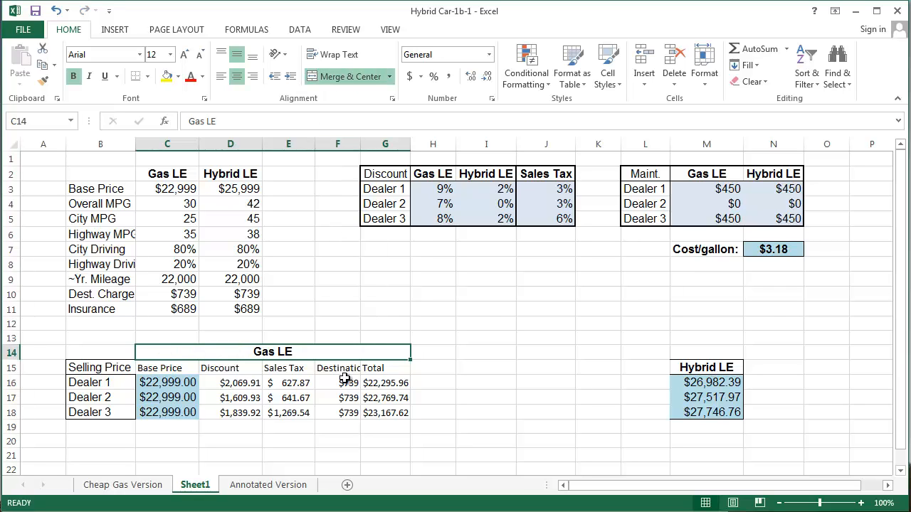
- Copy the formatting of Dealer 1's base price in C16 onto the Gas LE values in D16:G18
left_click(171, 384)
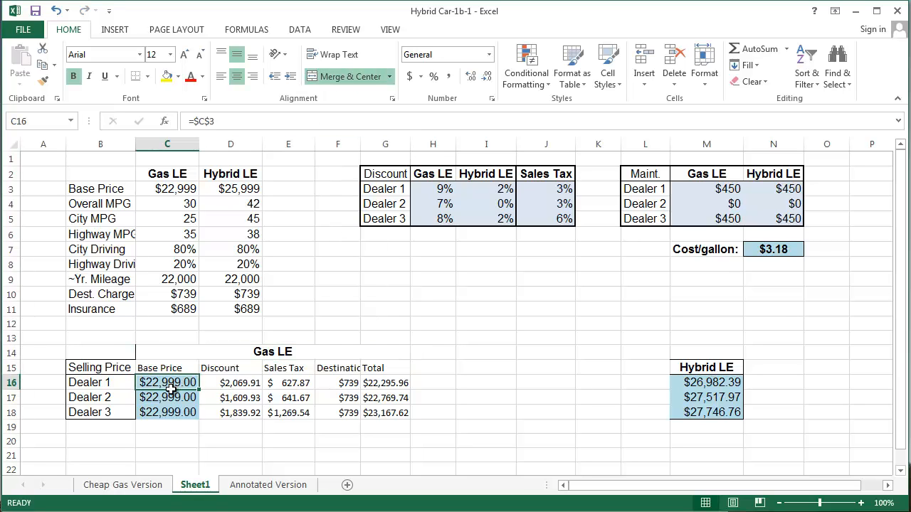
left_click(44, 84)
left_click(229, 385)
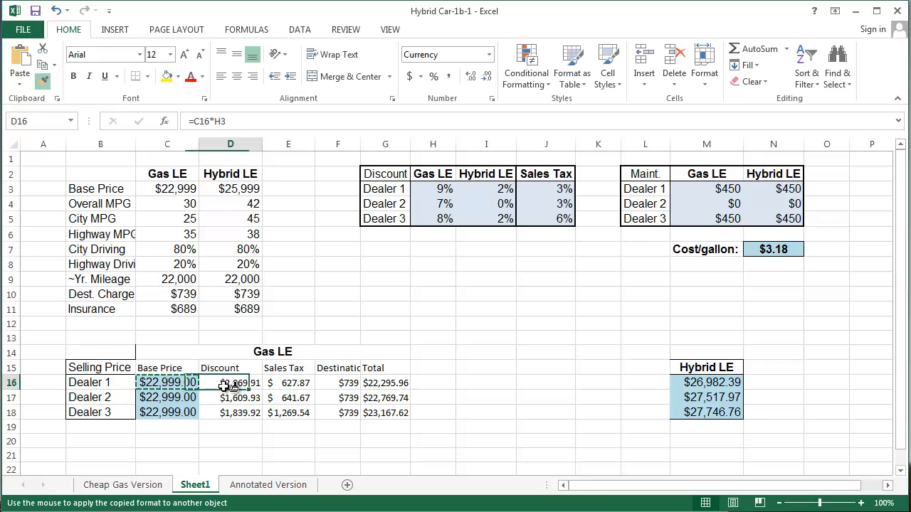
mouse_move(229, 384)
left_mouse_down()
mouse_move(254, 401)
mouse_move(380, 403)
mouse_move(377, 413)
left_mouse_up()
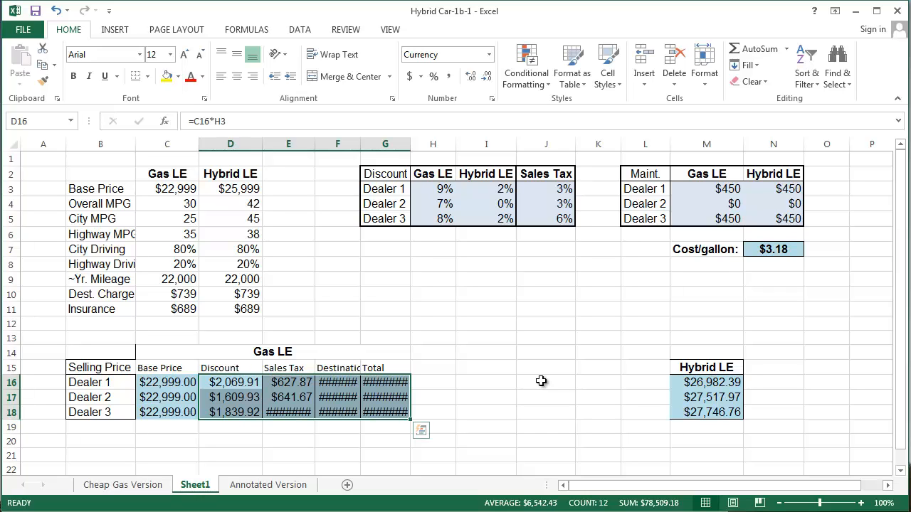
- AutoFit the widths of columns D to G to the Gas LE values in D16:G18
left_click(701, 81)
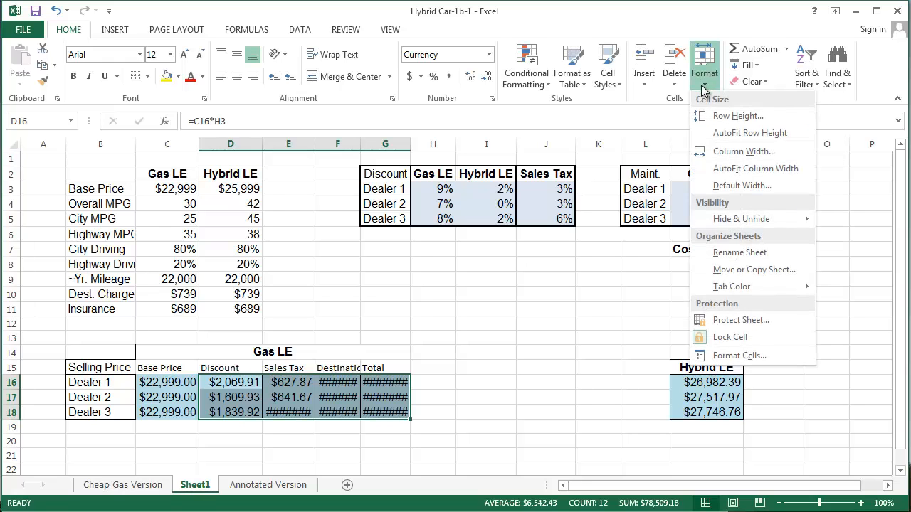
left_click(732, 168)
left_click(394, 455)
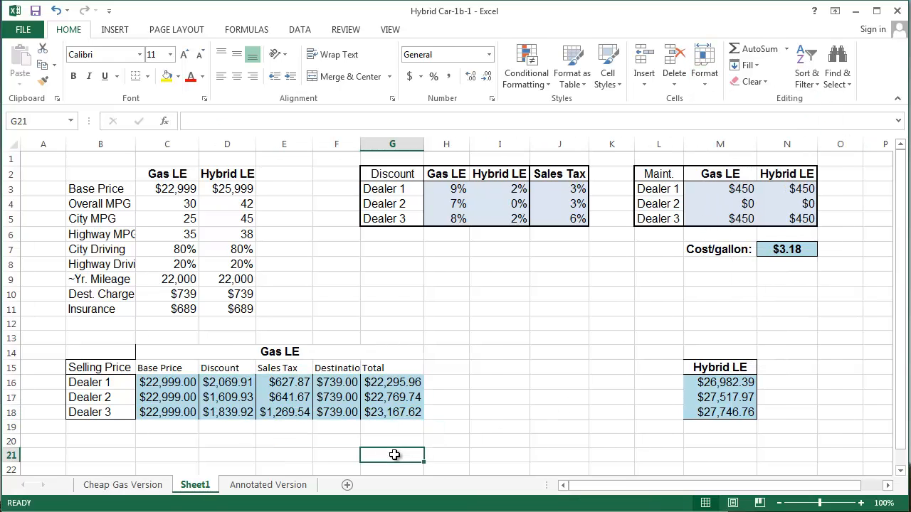
- Copy the formatting of the Selling Price label in B15 onto the Gas LE column headings in C15:G15
left_click(104, 369)
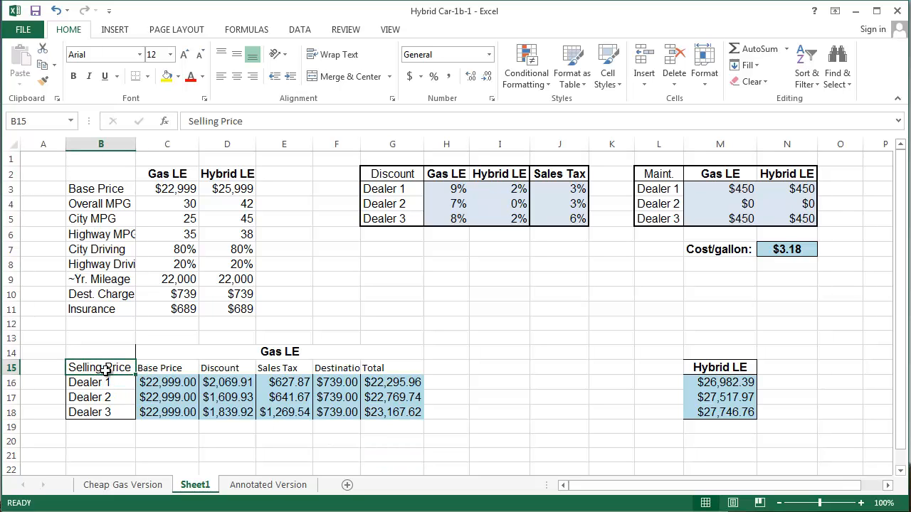
left_click(42, 81)
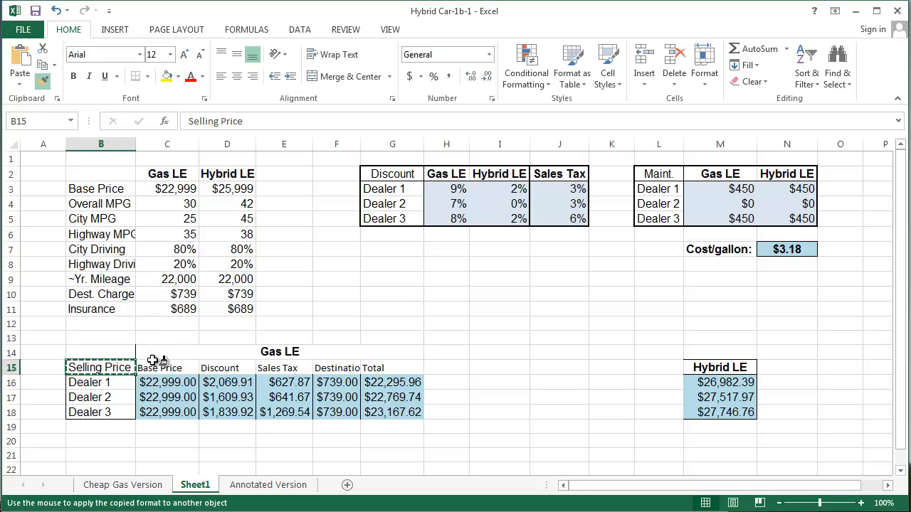
left_click_drag(152, 368, 389, 371)
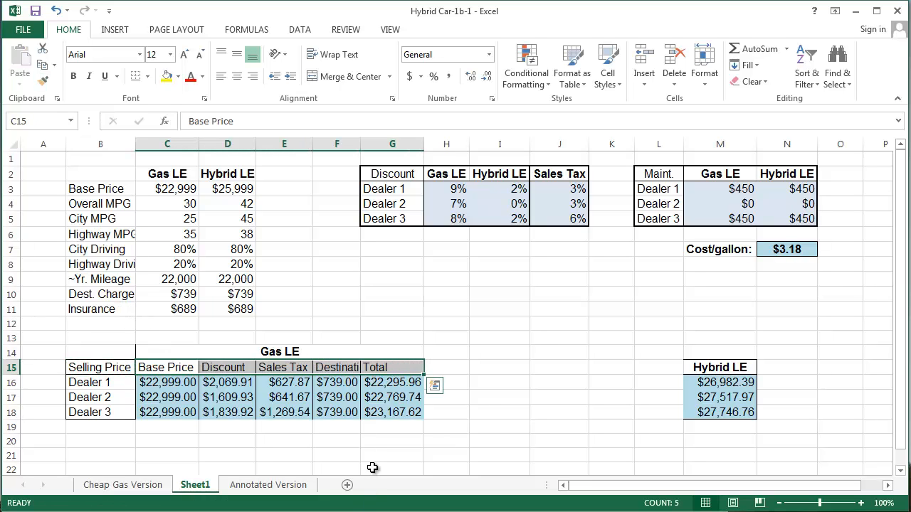
- AutoFit the column widths to the headings and values of the whole selling price table, B15:G18
left_click(704, 78)
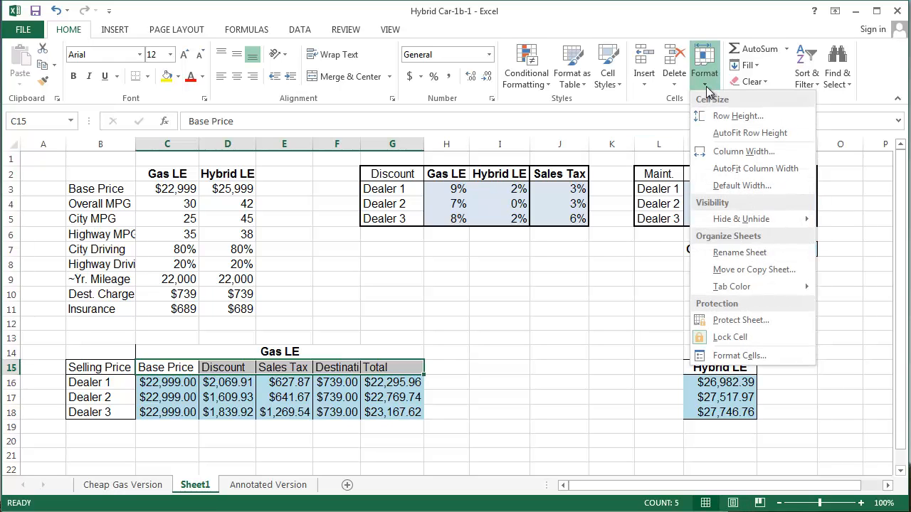
left_click(726, 173)
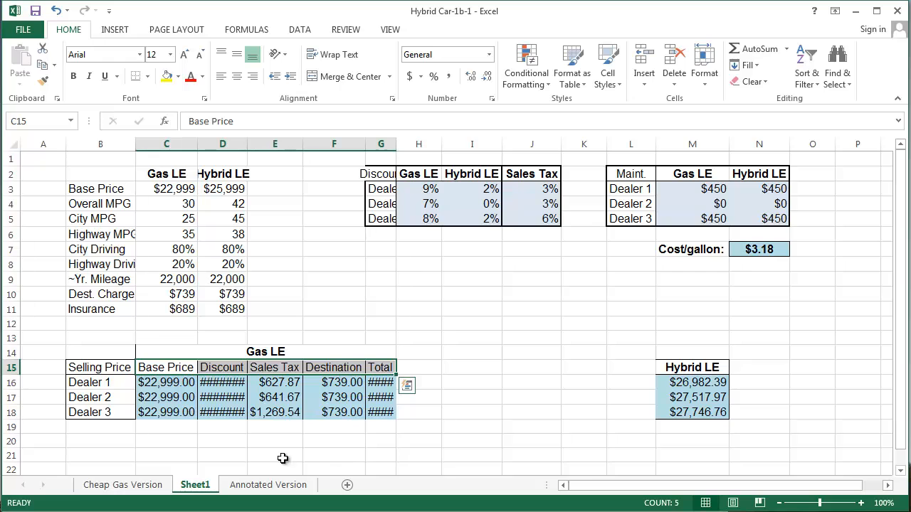
left_click_drag(91, 368, 383, 408)
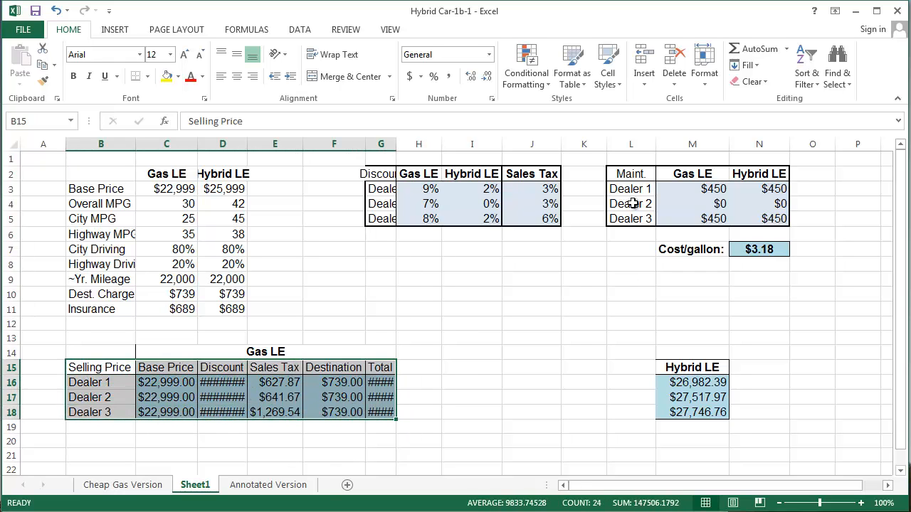
left_click(707, 89)
left_click(724, 168)
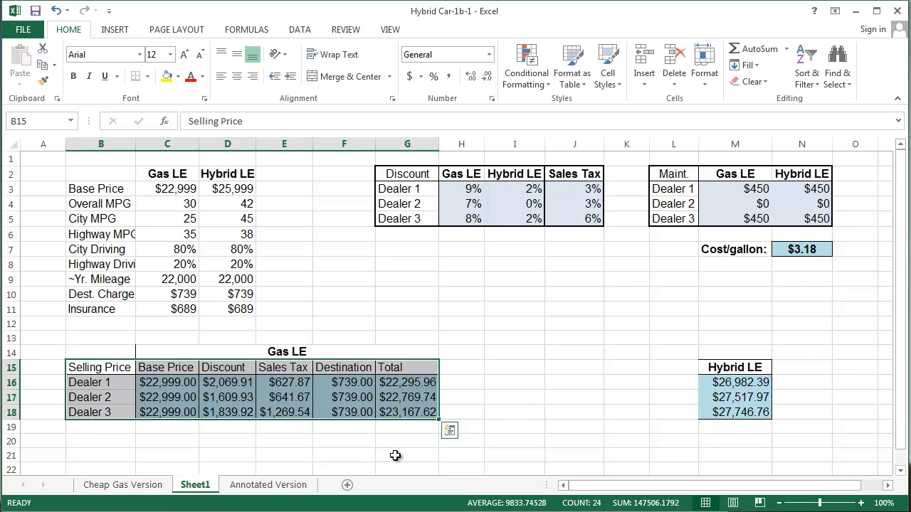
left_click(346, 467)
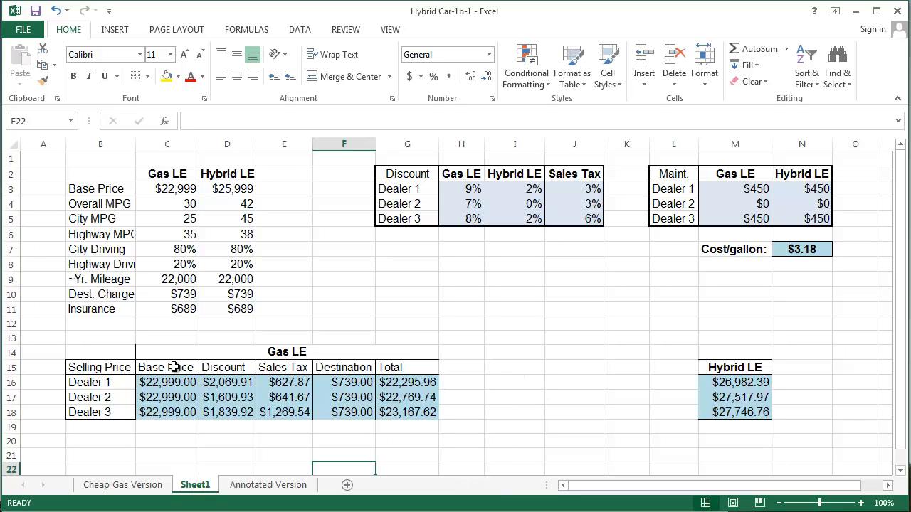
- Copy the Gas LE column headings from C15:G15 and paste them with their formatting into H15:L15
left_click_drag(163, 368, 397, 369)
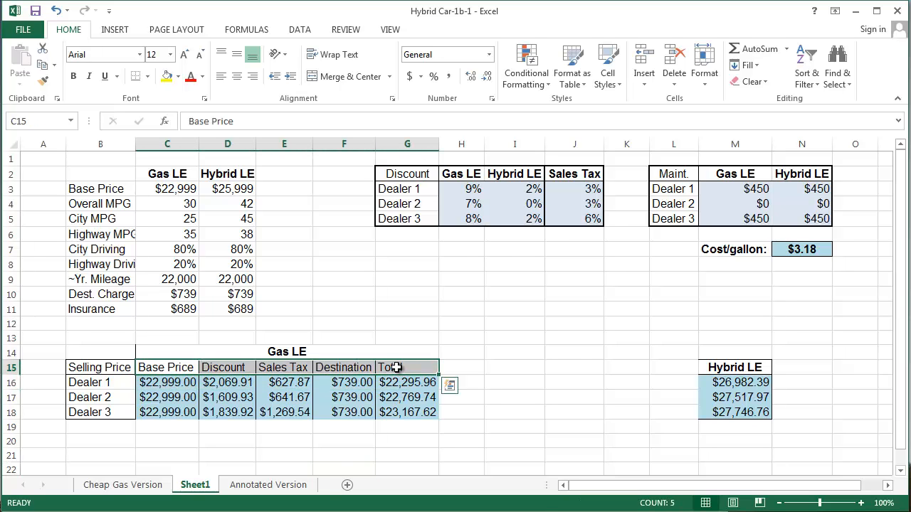
right_click(397, 368)
left_click(416, 395)
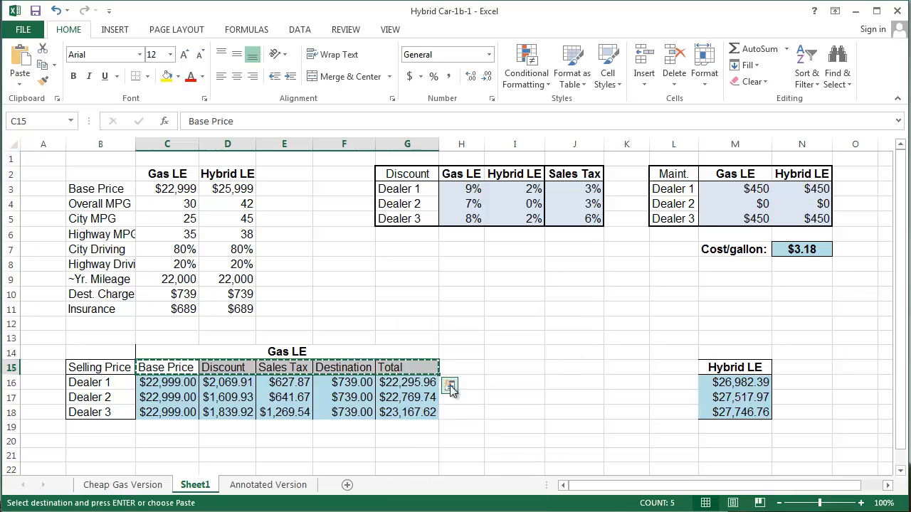
left_click(460, 368)
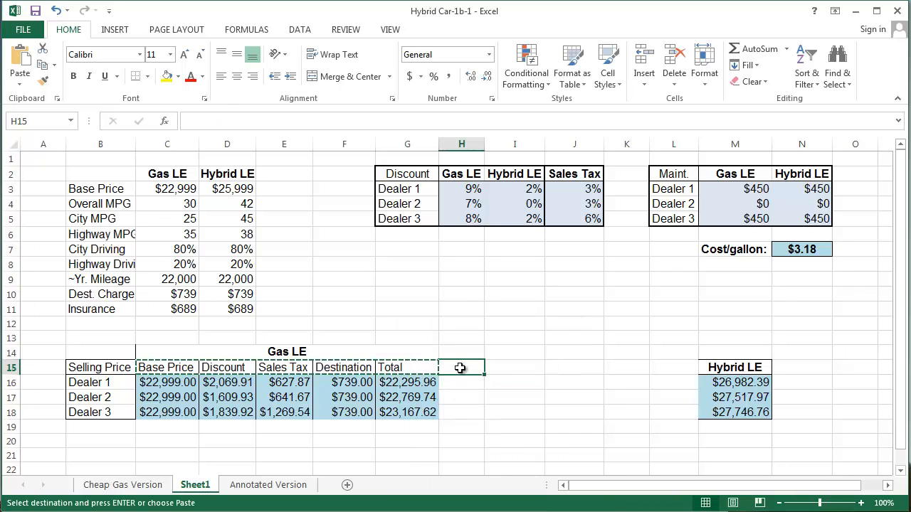
right_click(460, 368)
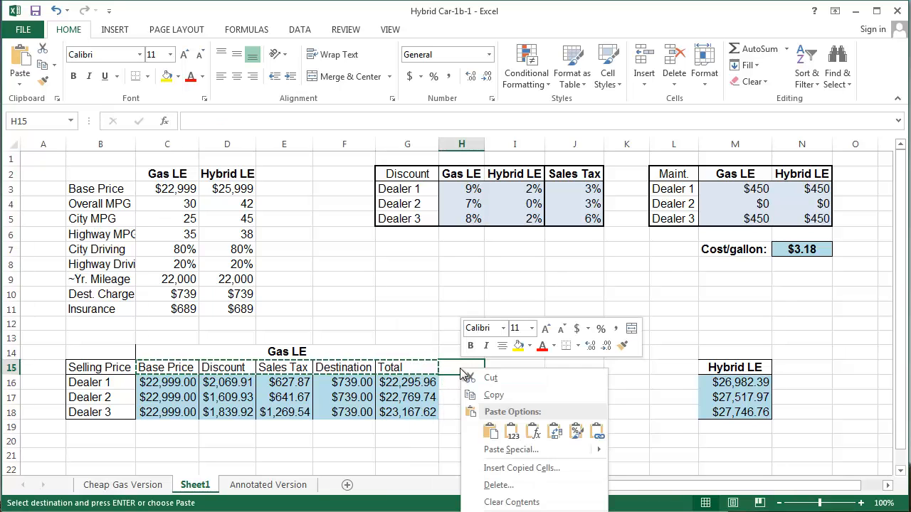
left_click(490, 431)
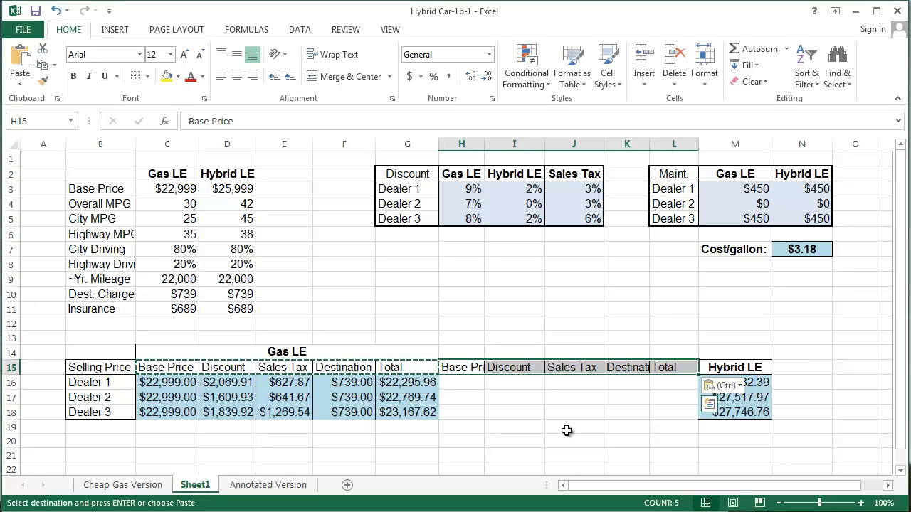
- Move the Hybrid LE heading from M15 to H14 and merge and center it across H14:L14
left_click(724, 369)
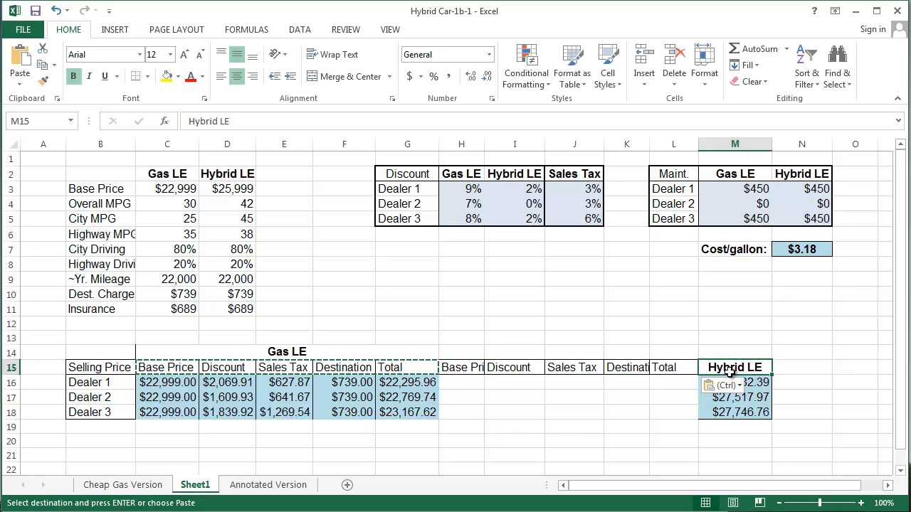
left_click_drag(731, 374, 471, 358)
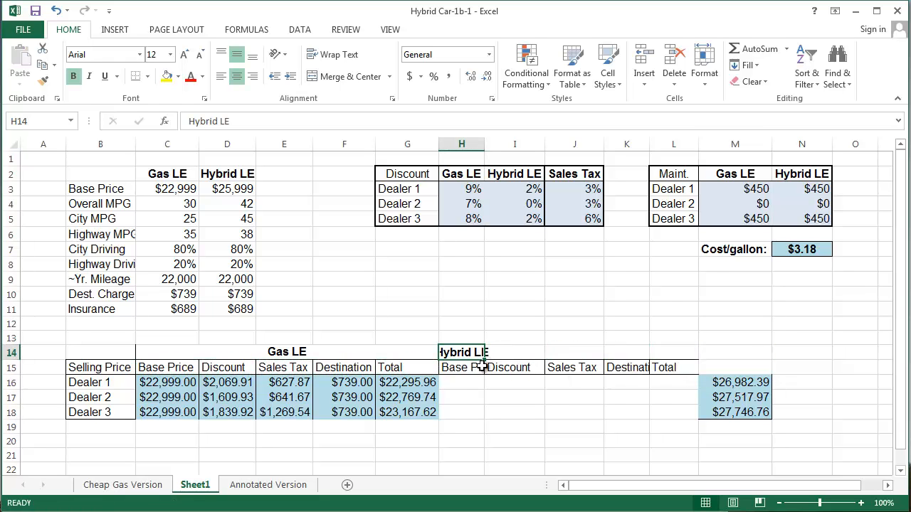
left_click_drag(468, 353, 658, 348)
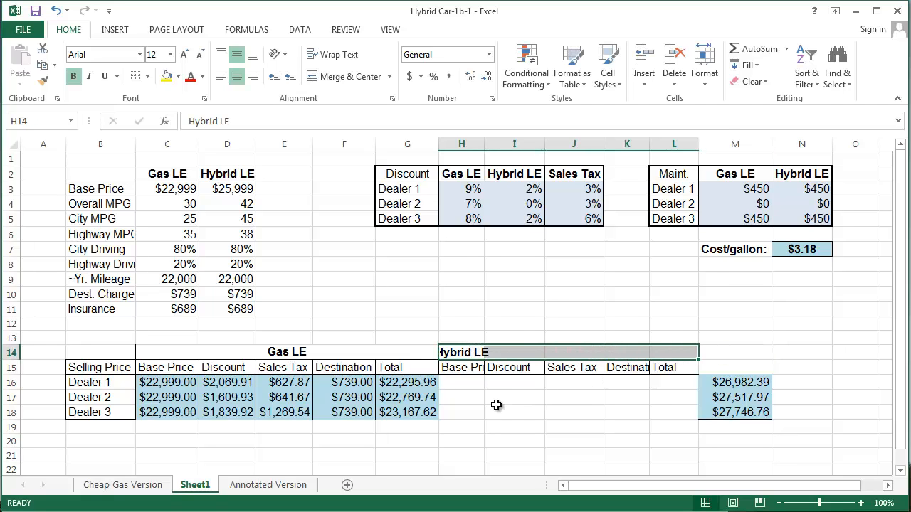
left_click(353, 77)
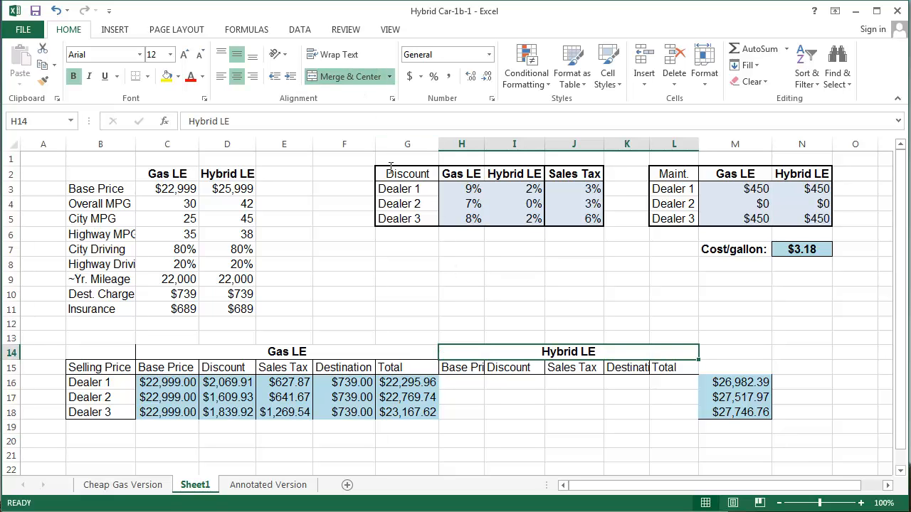
- Enter Dealer 1's Hybrid LE base price in H16 as an absolute reference to D3
left_click(458, 384)
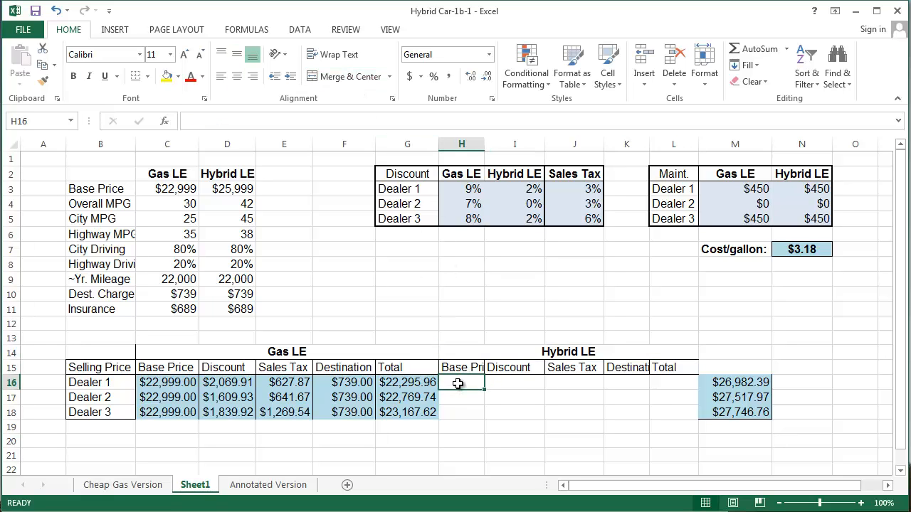
type("=")
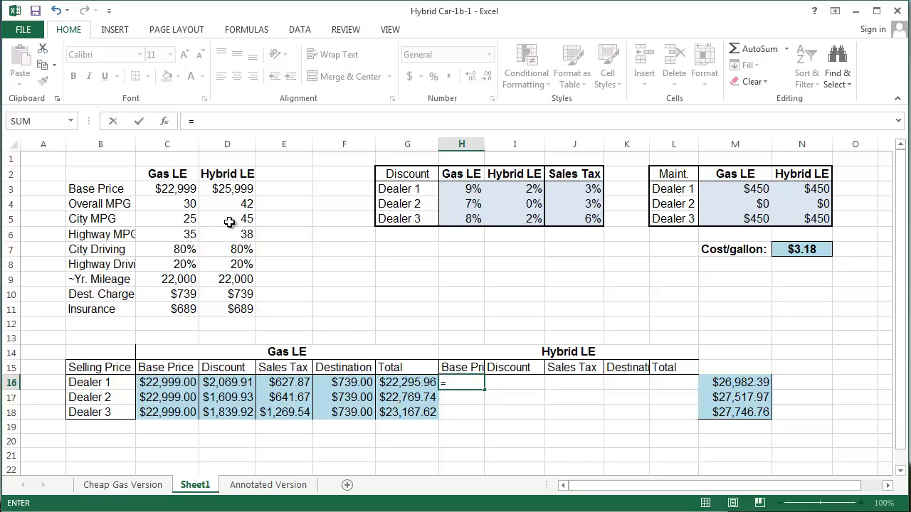
left_click(237, 189)
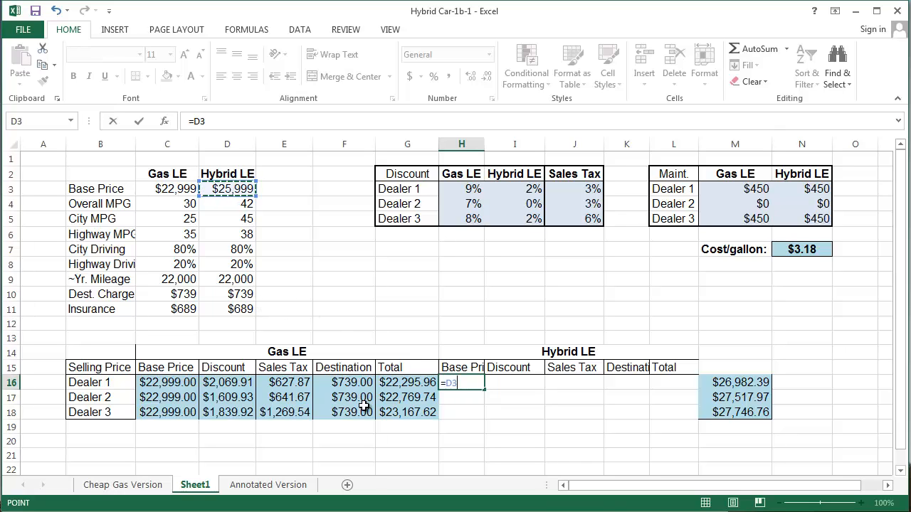
key("F4")
key("Return")
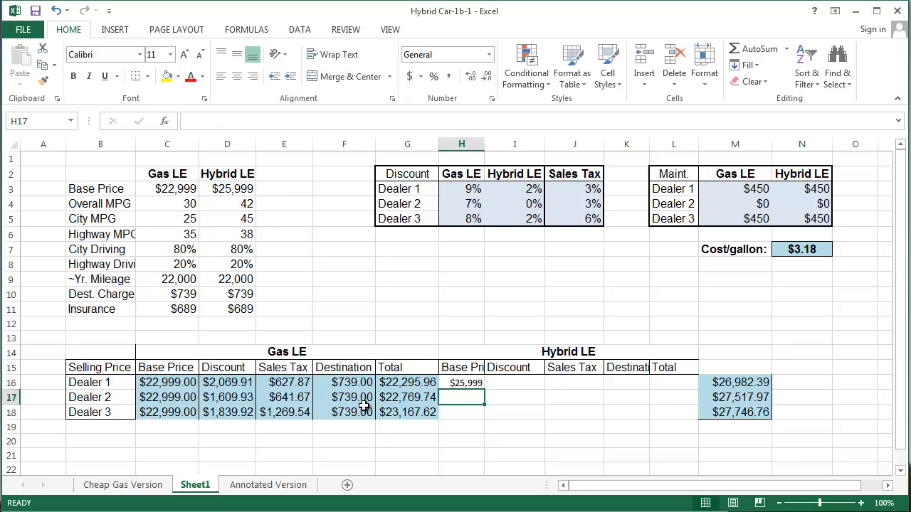